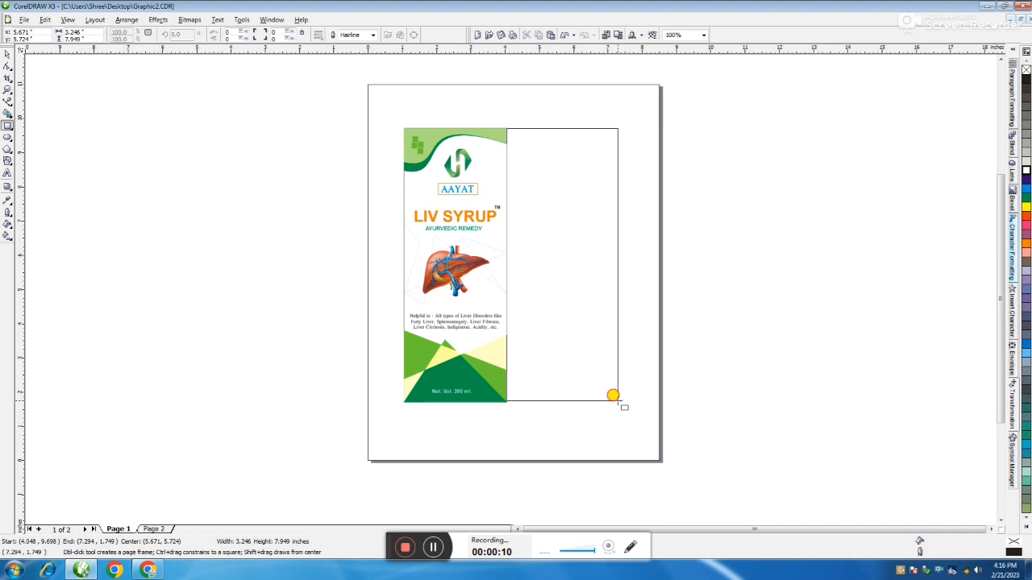
Move the tall empty rectangle about 0.5 in to the right, leaving a gap beside the finished syrup label.
left_click(7, 53)
left_click(522, 214)
key("Right")
key("Right")
key("Right")
key("Right")
key("Right")
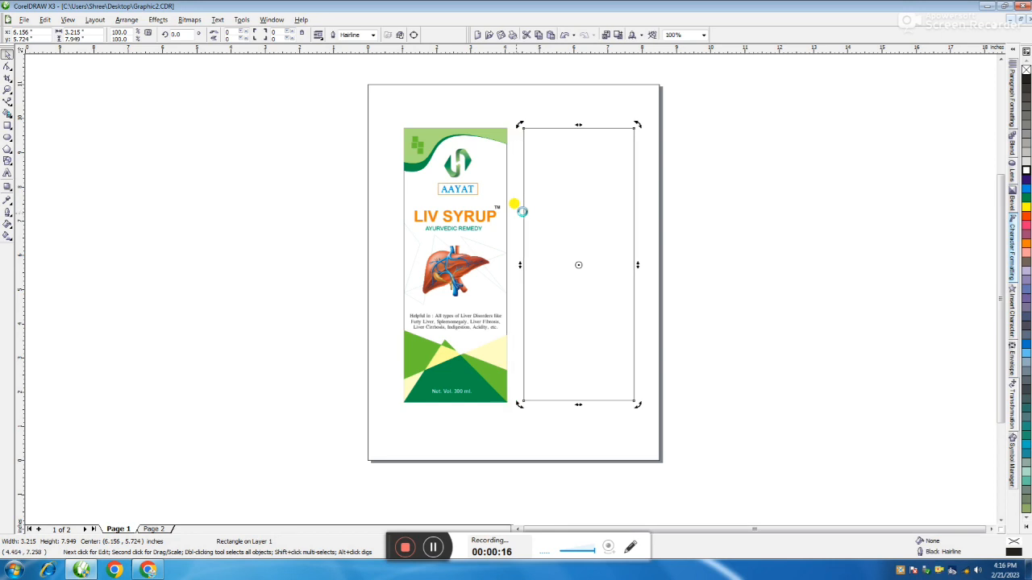
left_click(264, 316)
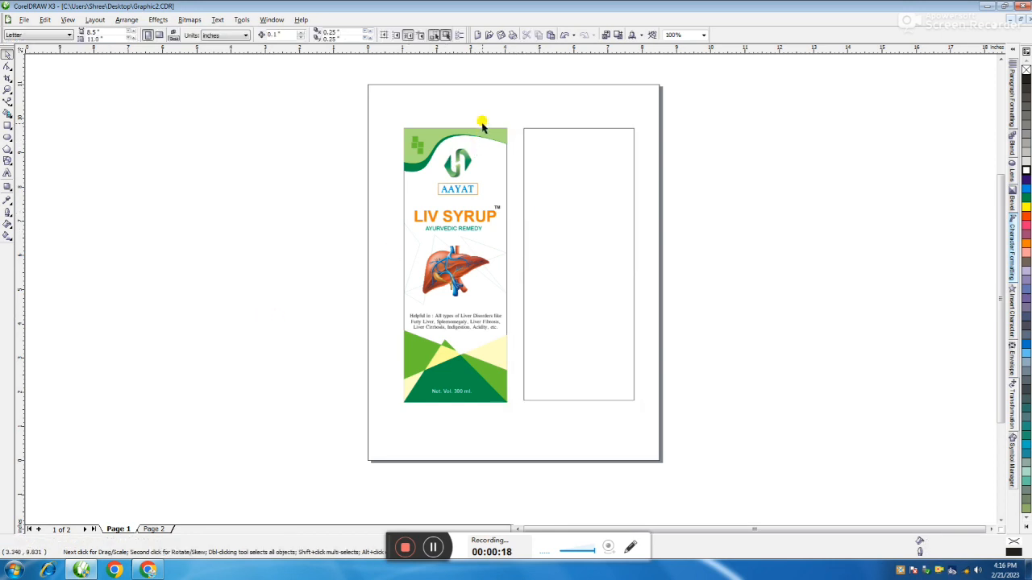
Draw a rectangle about 3.2 × 1.1 in across the upper end of the blank label and convert it to curves.
left_click(6, 125)
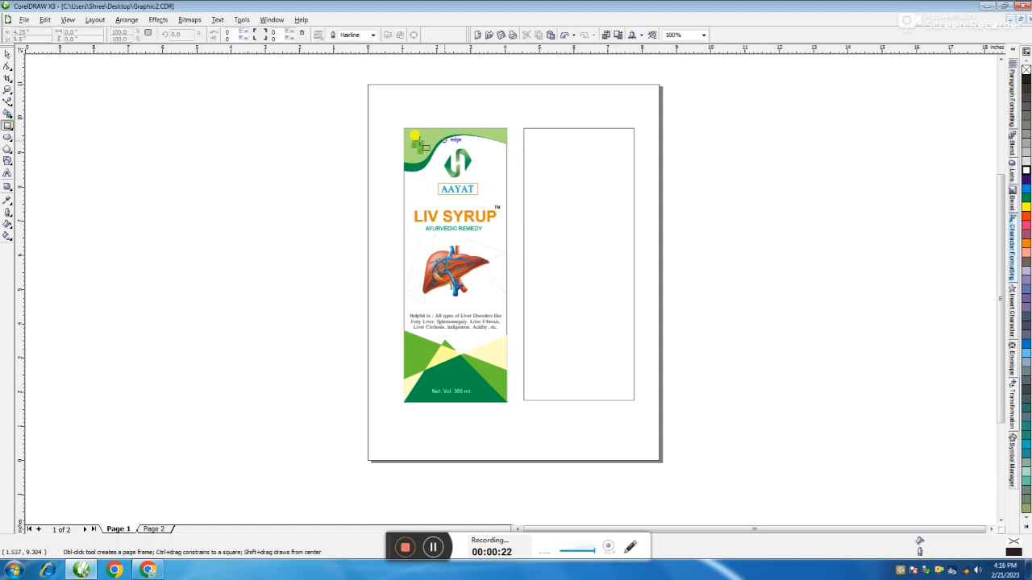
left_click_drag(523, 127, 634, 168)
left_click(8, 66)
right_click(589, 161)
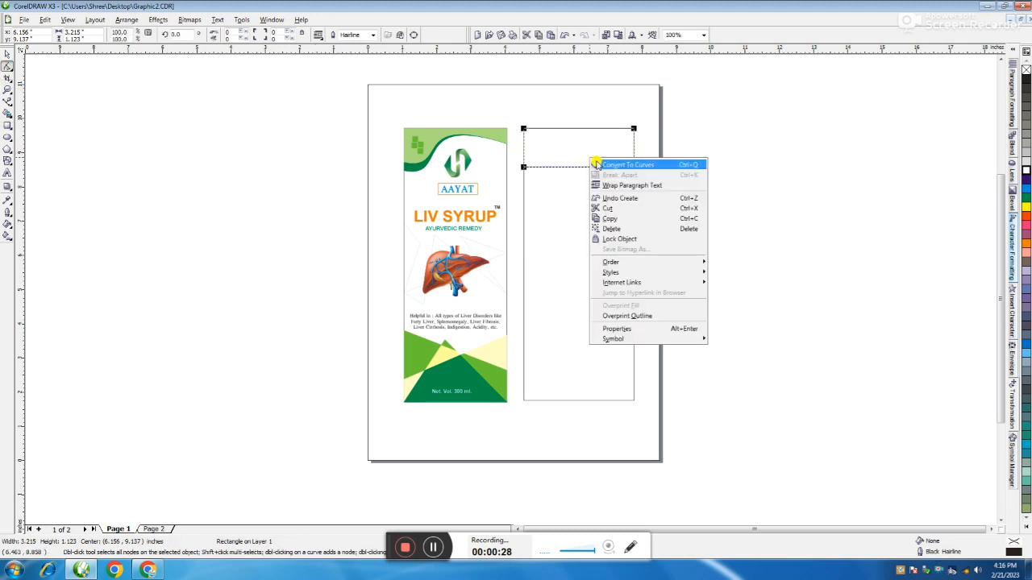
left_click(598, 164)
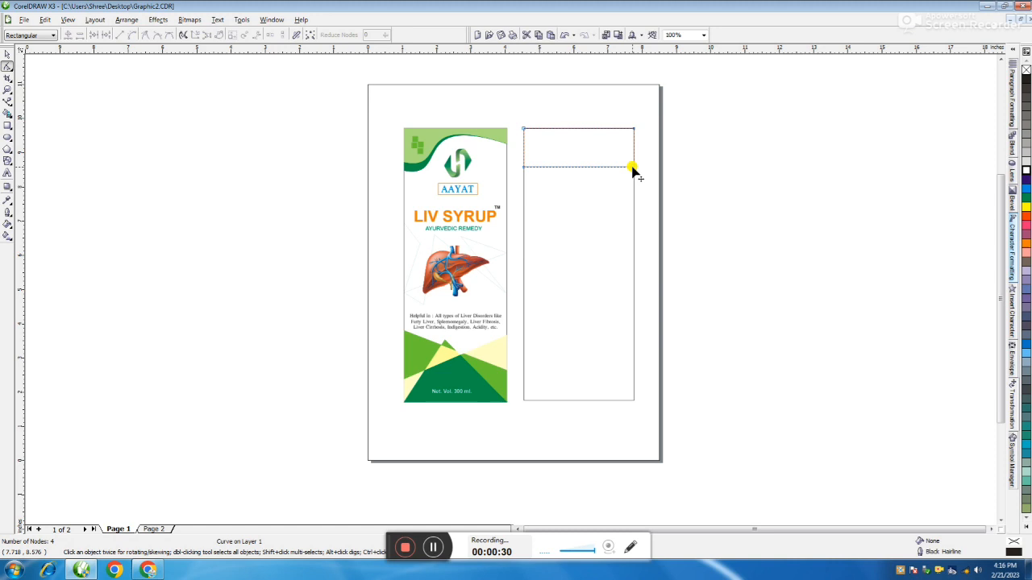
Slant the header shape's lower edge upward to the right, convert it to a curve and bend it into an S-shaped wave.
left_click_drag(635, 167, 634, 152)
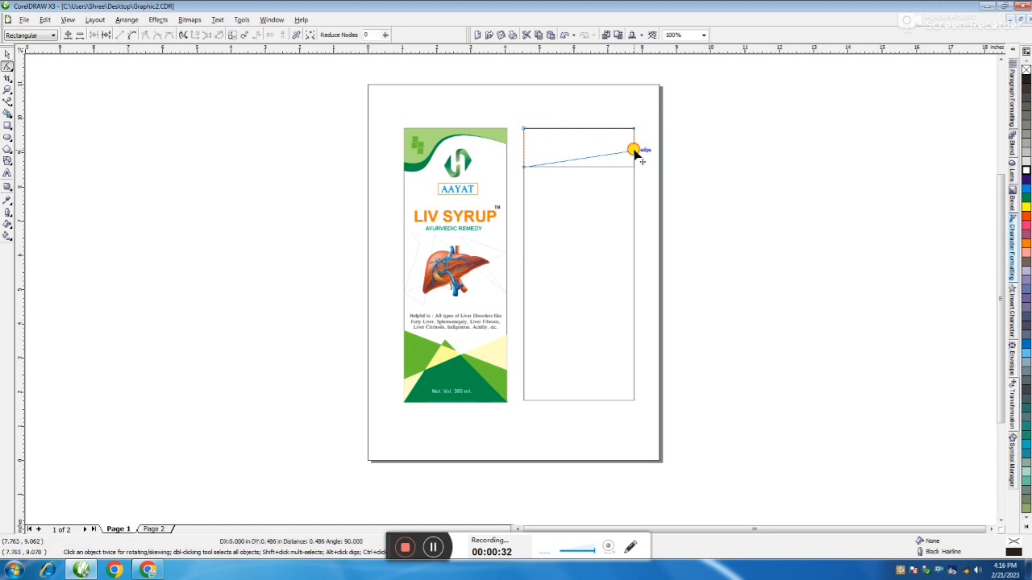
left_click_drag(523, 167, 524, 178)
left_click(566, 167)
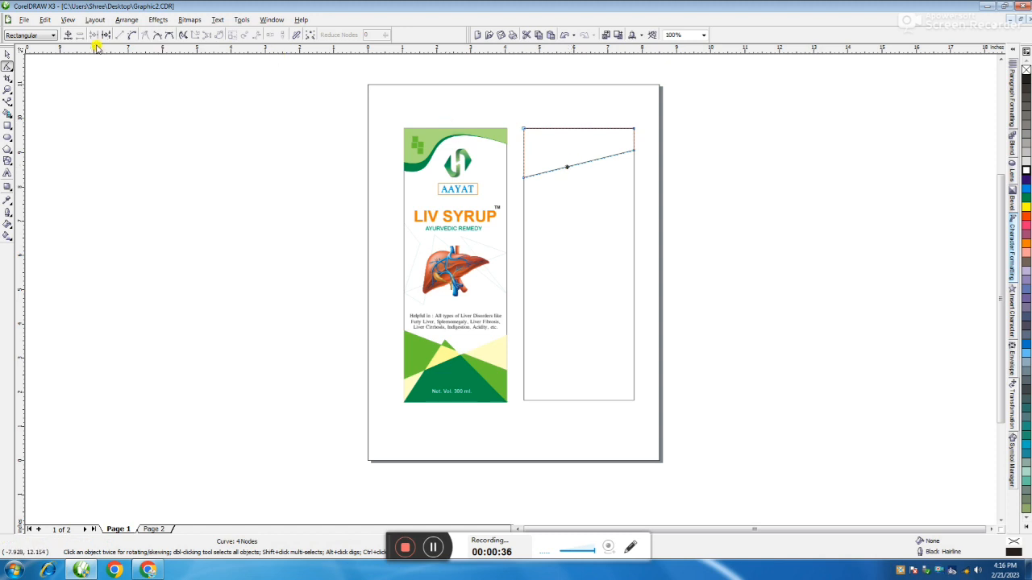
left_click(132, 35)
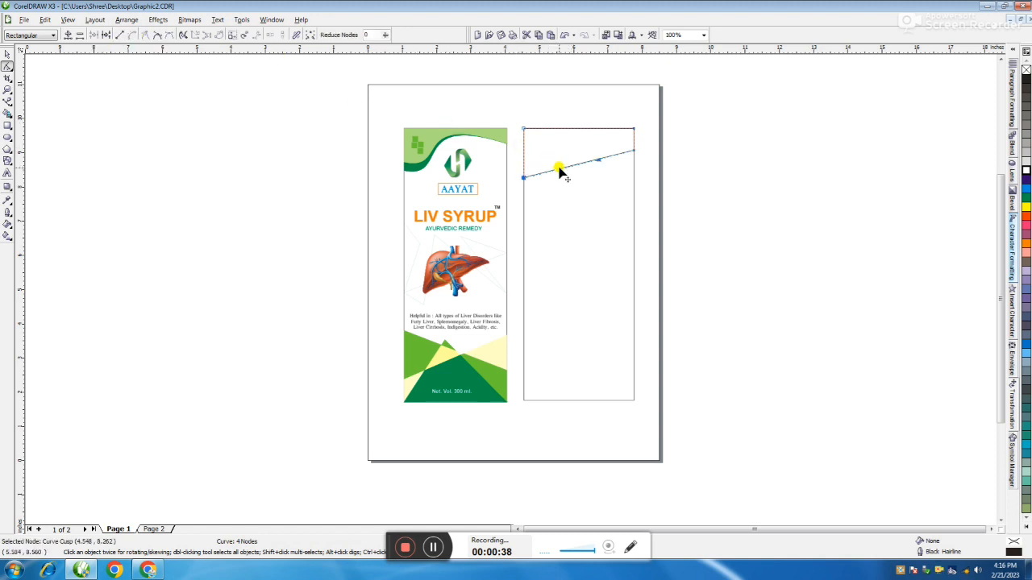
left_click_drag(559, 171, 571, 201)
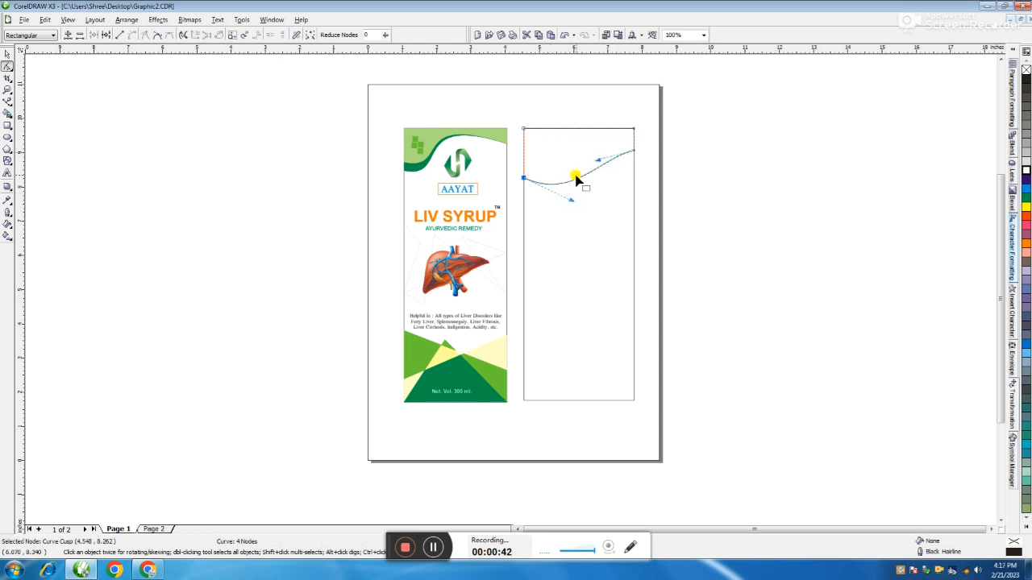
left_click_drag(597, 164, 549, 122)
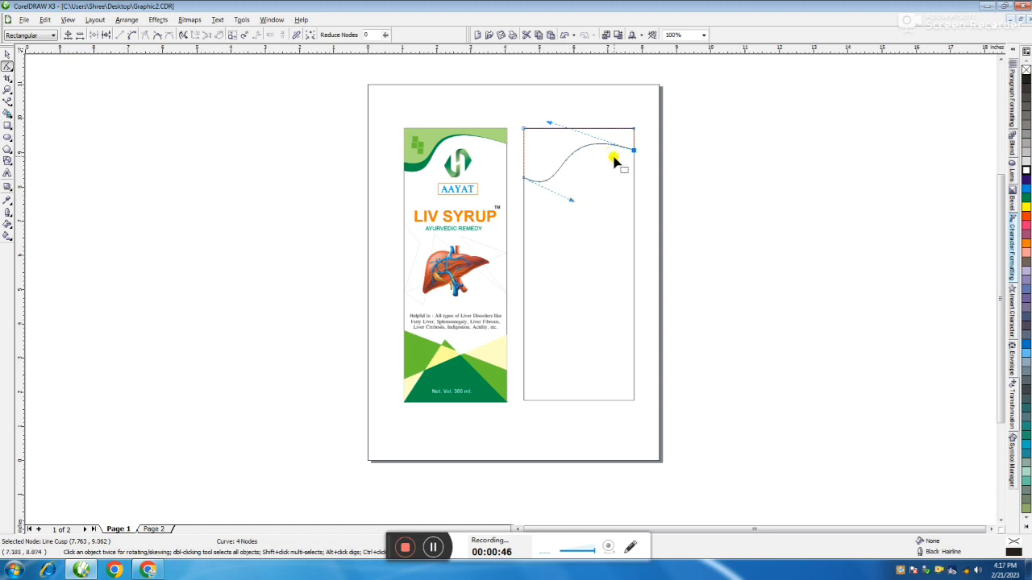
left_click_drag(550, 126, 548, 114)
left_click_drag(525, 177, 530, 167)
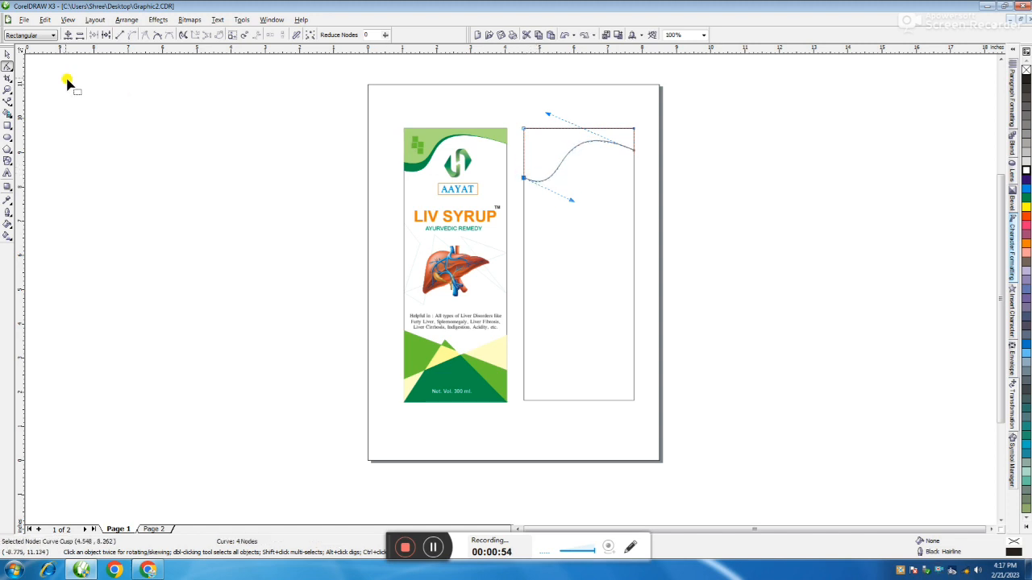
Duplicate the wavy header shape in place and raise the copy's lower-left node by about 0.38 in.
left_click(6, 54)
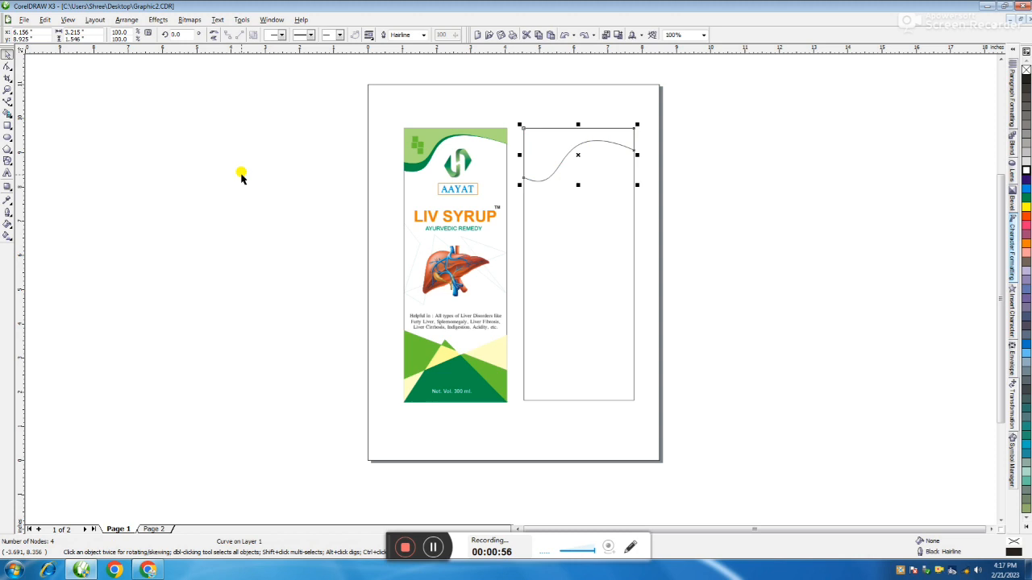
left_click(6, 66)
left_click(541, 174)
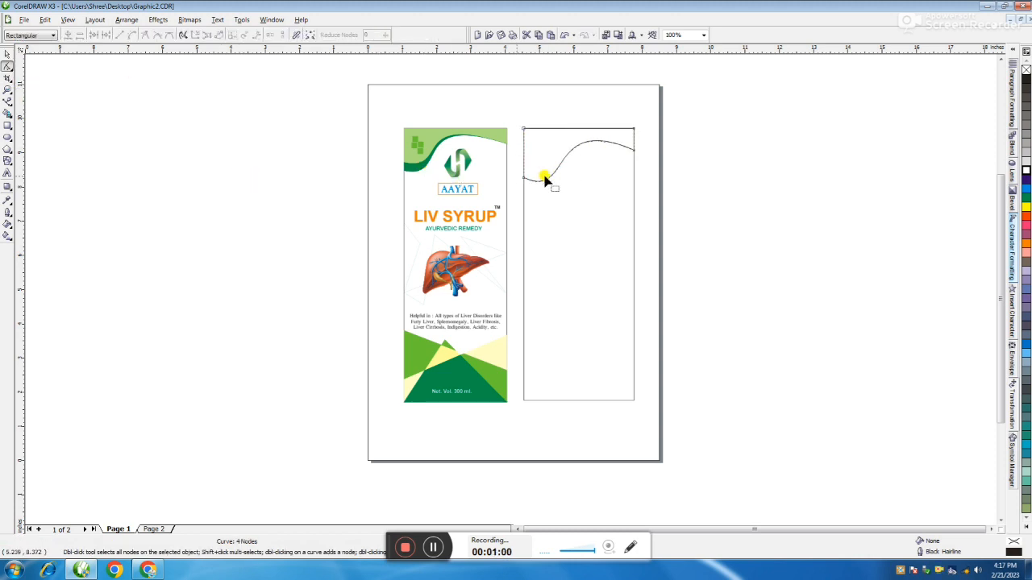
left_click_drag(525, 178, 524, 166)
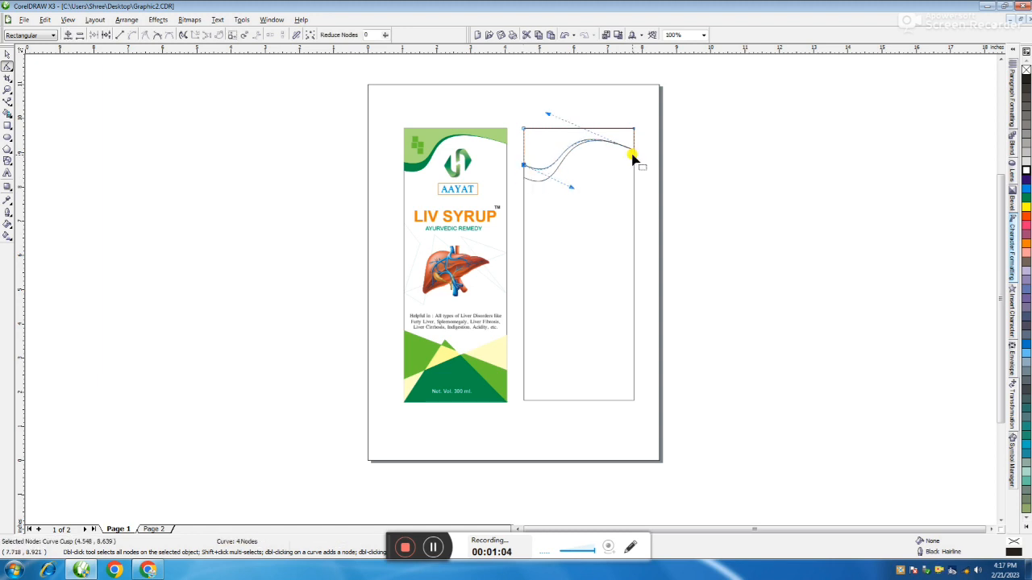
left_click(7, 54)
left_click(214, 163)
Give the shorter front wave shape a Moon Green fill and outline.
left_click(522, 171)
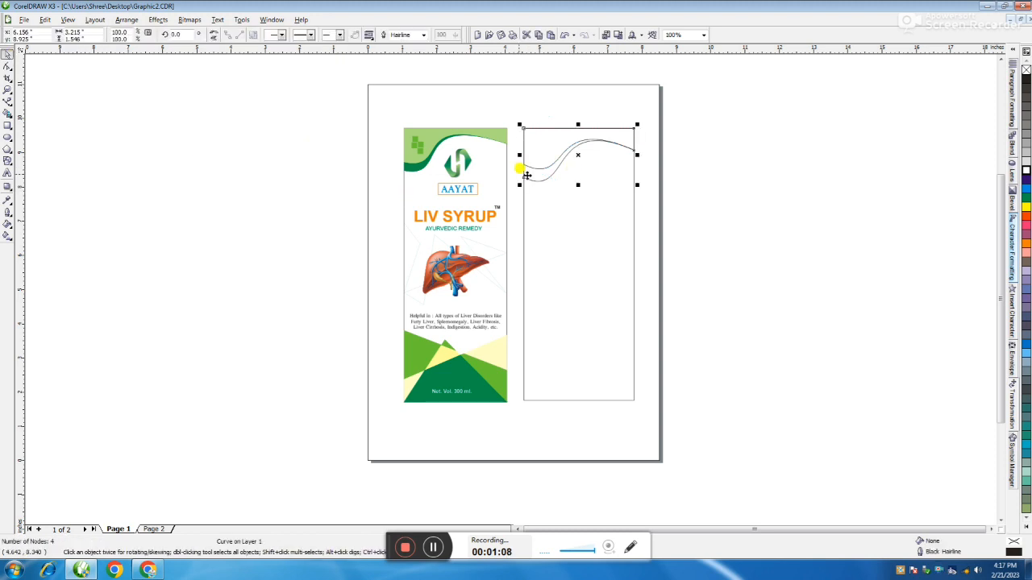
left_click(542, 136)
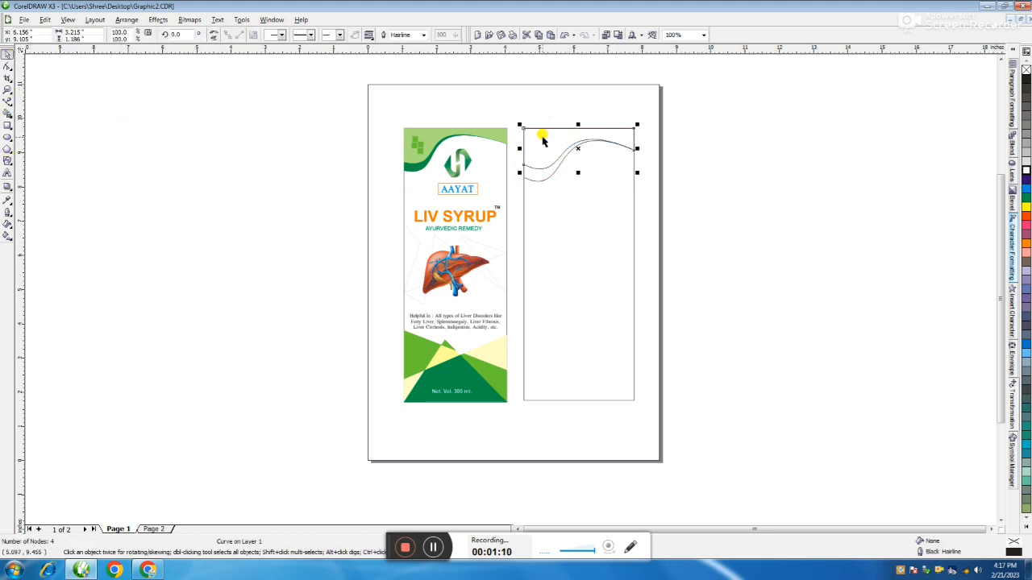
left_click(1022, 520)
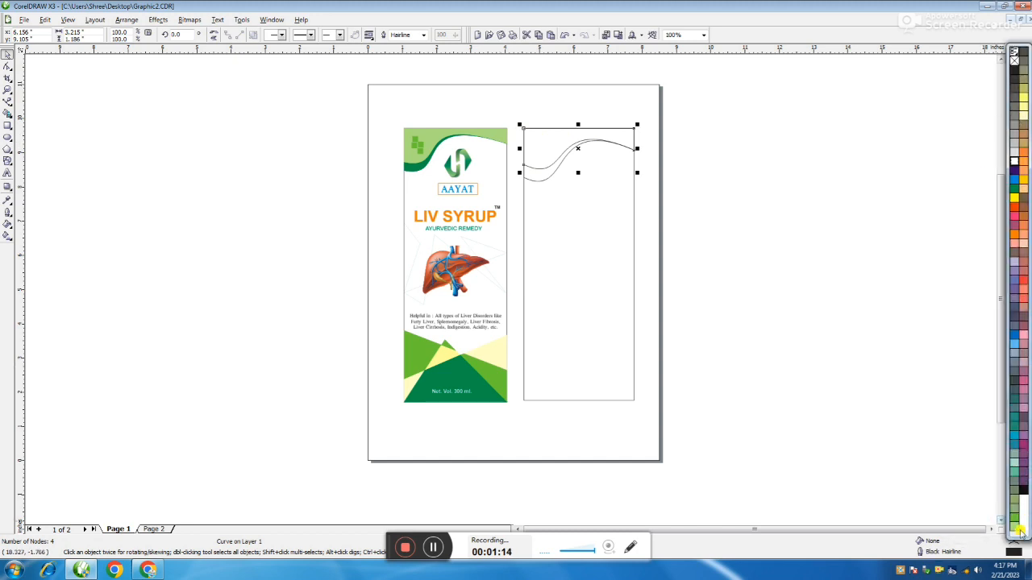
left_click(1012, 517)
right_click(1012, 517)
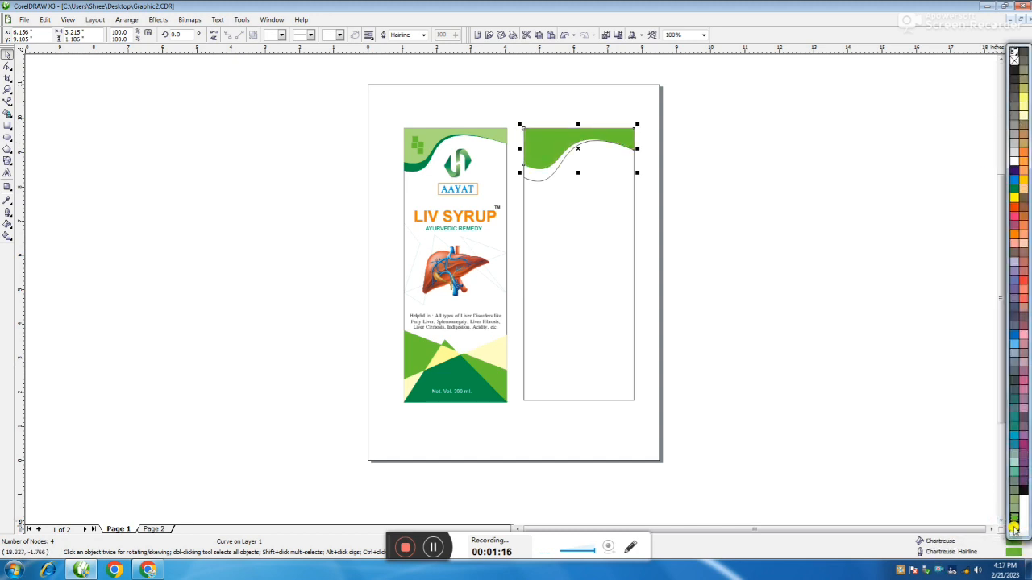
left_click(1013, 524)
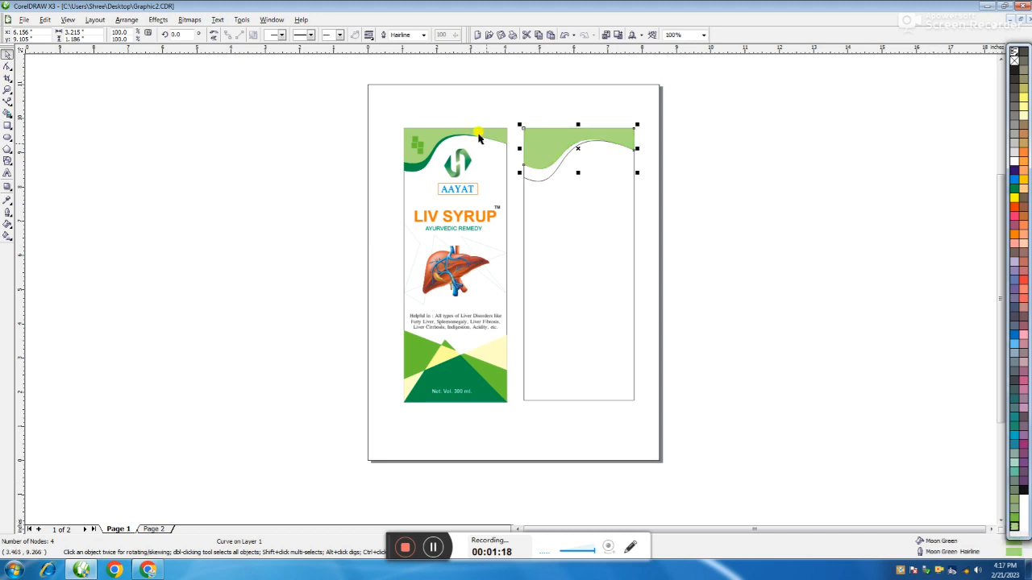
Fill the taller back wave shape with dark green and remove the outlines of both wave shapes.
left_click(543, 172)
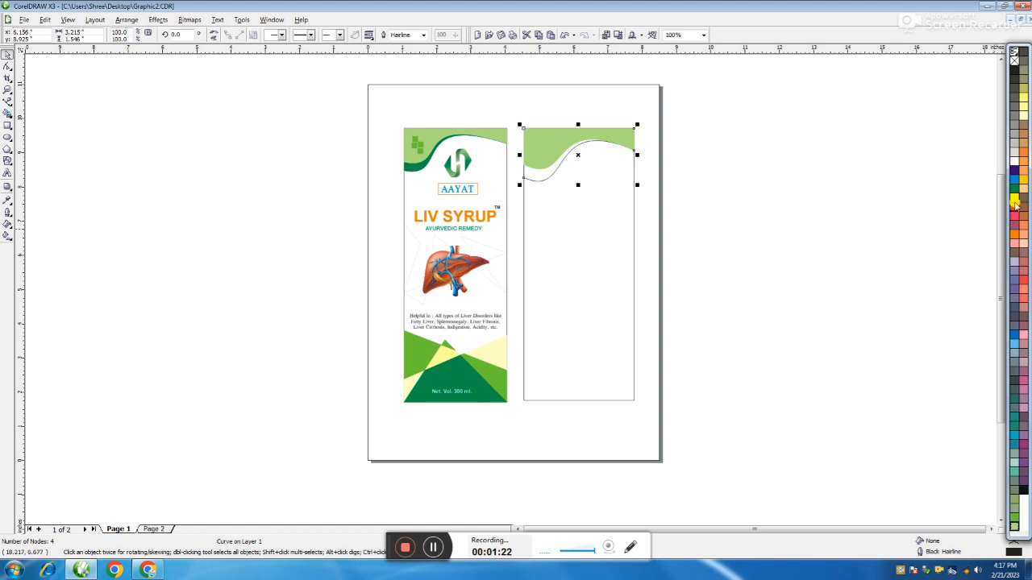
left_click(1015, 187)
left_click(729, 163)
left_click_drag(765, 107, 512, 199)
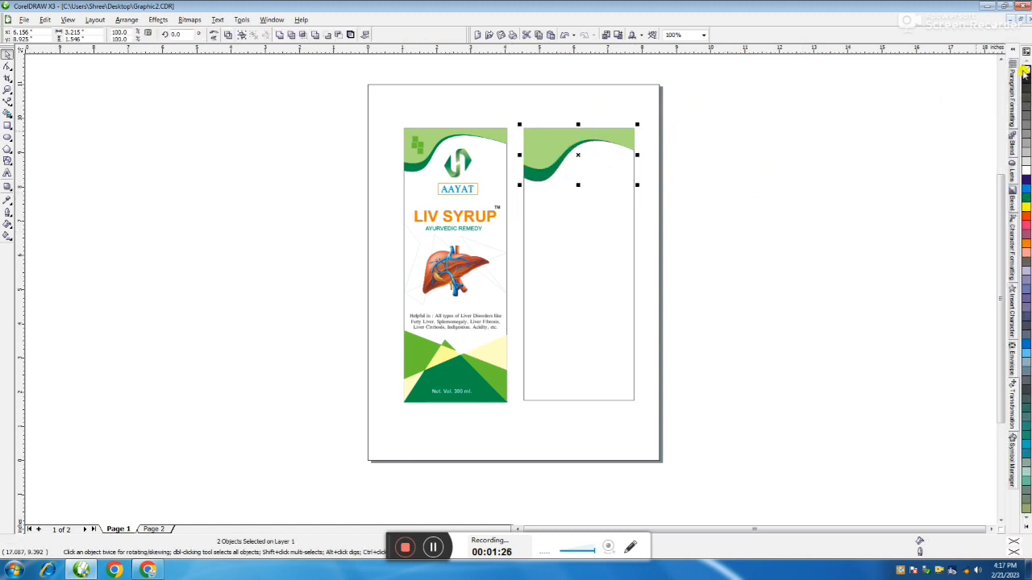
left_click(836, 131)
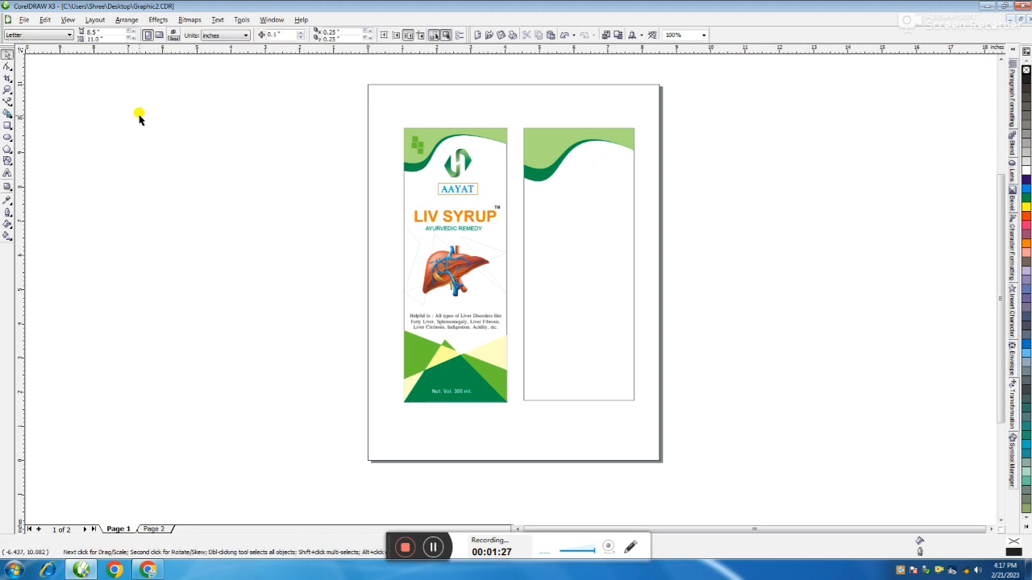
Draw a small rectangle just above the blank label and size it to a 0.5 × 0.5 in square.
left_click(7, 125)
left_click_drag(529, 105, 545, 123)
left_click(7, 55)
left_click(74, 33)
type("0.5")
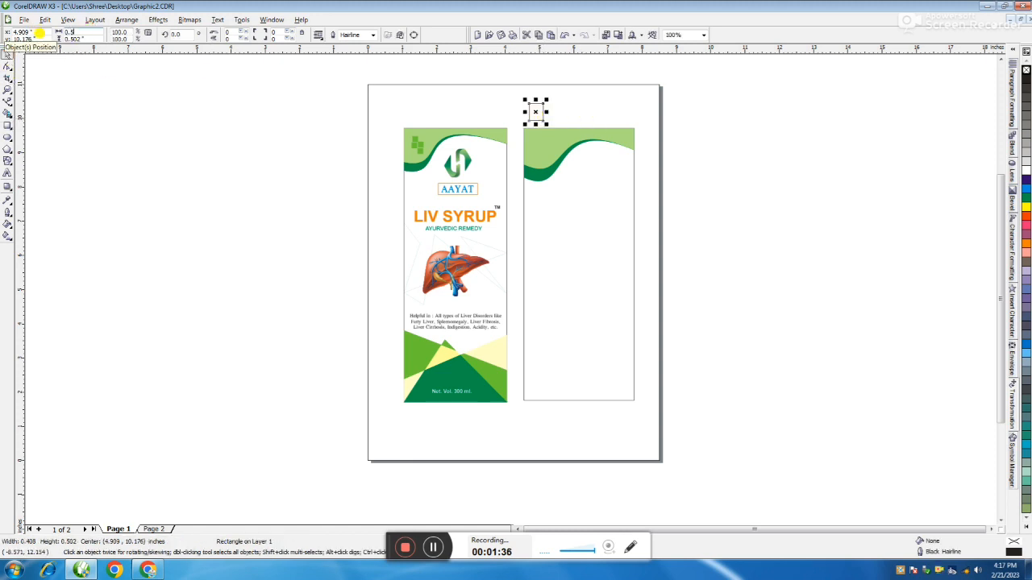
key("Return")
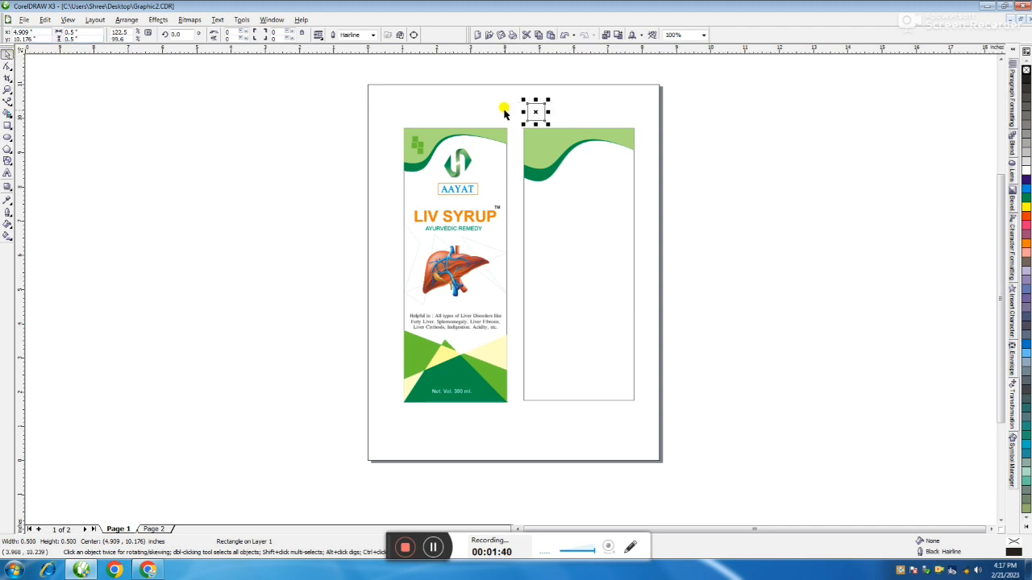
Shrink the square to about 0.19 in and duplicate it into a staggered cluster of four in the header's upper-left corner.
scroll(502, 104, "up", 1)
left_click_drag(547, 54, 540, 129)
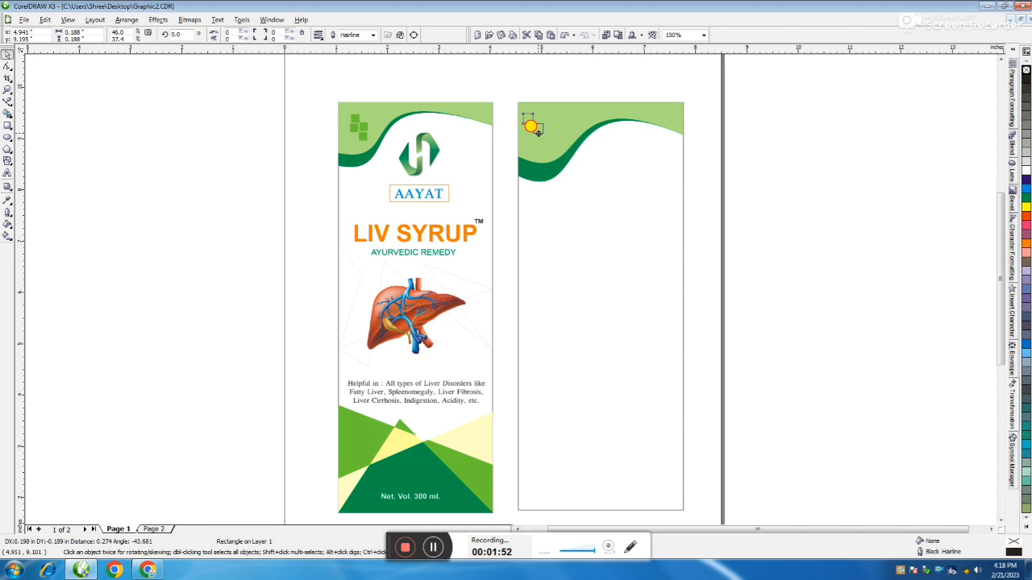
mouse_move(538, 129)
left_mouse_down()
mouse_move(546, 145)
mouse_move(525, 127)
left_mouse_up()
key("ctrl+z")
Fill the four small squares with Chartreuse and shift the cluster slightly to the right.
left_click_drag(503, 80, 568, 161)
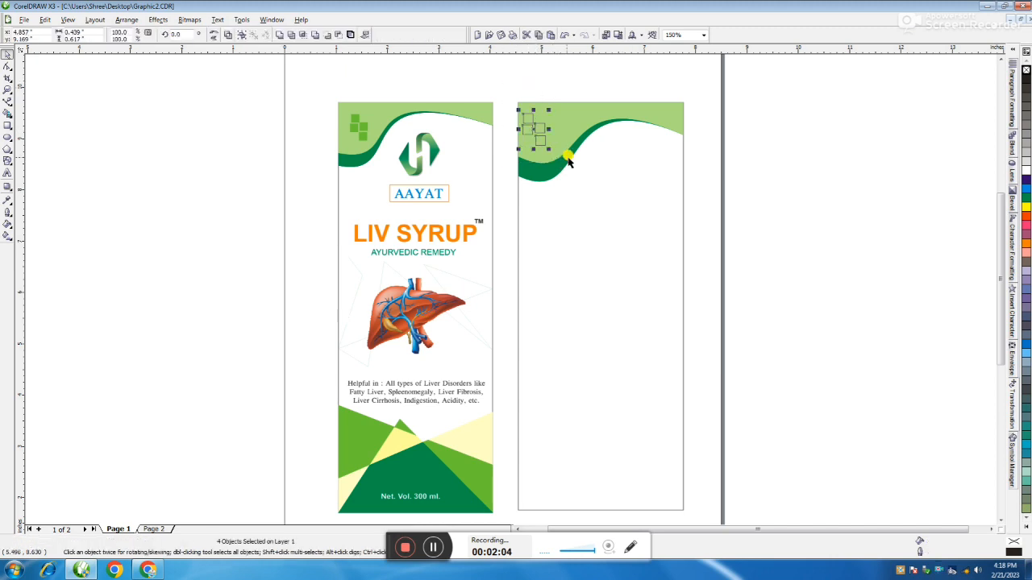
left_click(1023, 522)
left_click(1015, 520)
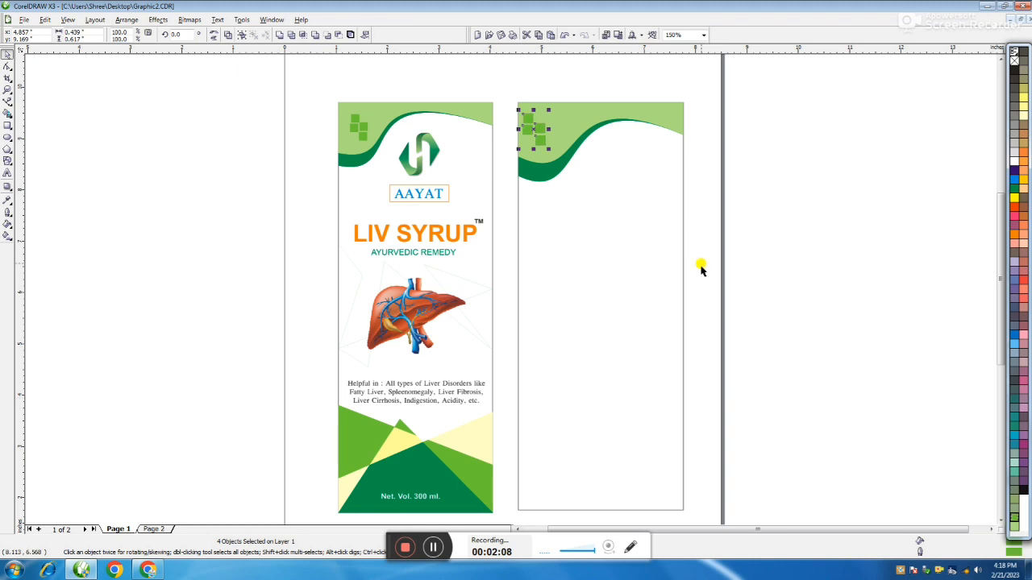
left_click(740, 206)
left_click_drag(512, 92, 545, 129)
left_click(794, 149)
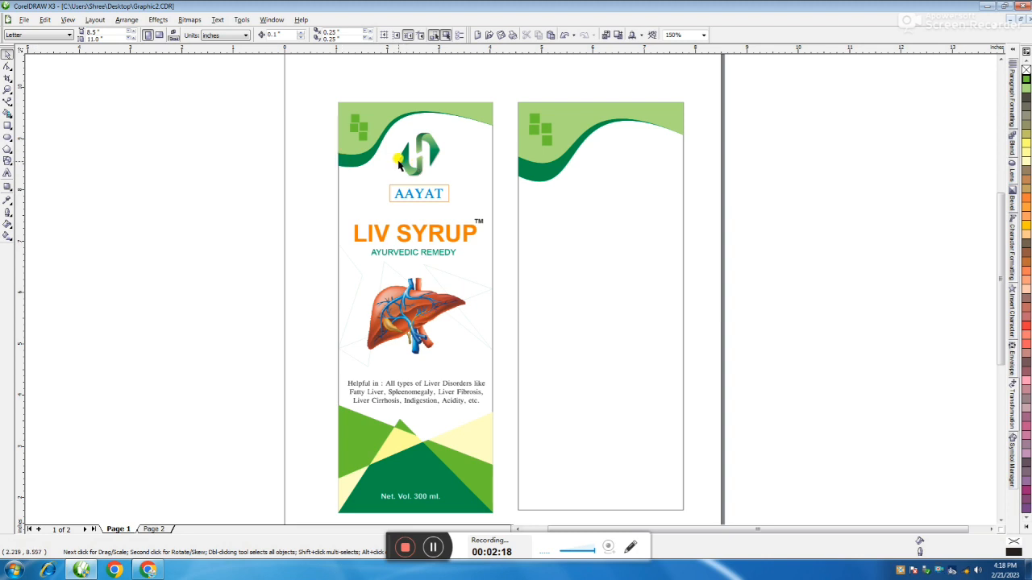
Copy the green H logo onto the new label beneath the wave and place a duplicate slightly above the copy.
left_click_drag(417, 172, 597, 183)
left_click(814, 198)
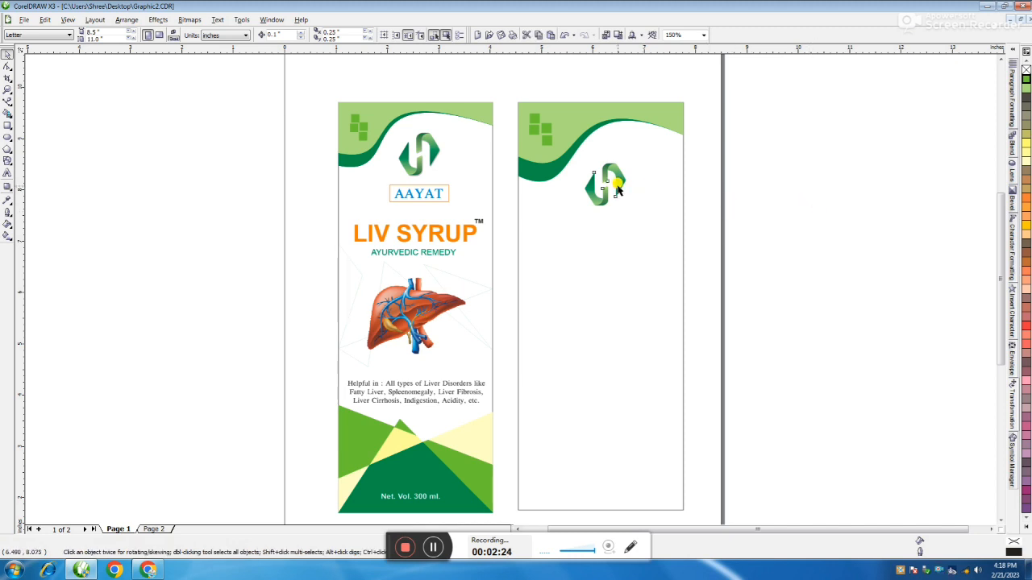
left_click(603, 205)
left_click(793, 200)
left_click(618, 180)
left_click_drag(599, 195, 601, 187)
left_click(696, 193)
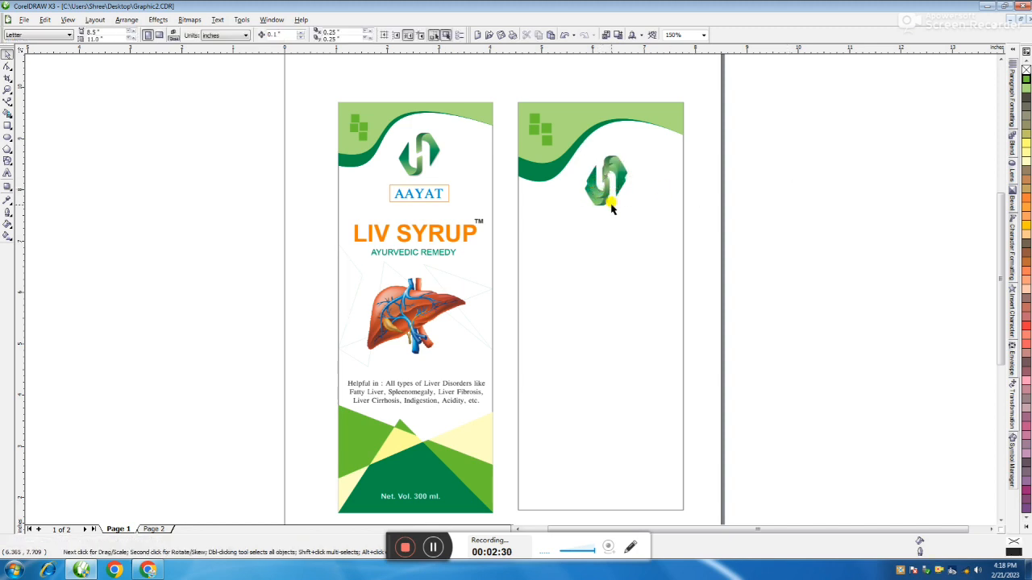
Recolour the rear H logo copy with 10% Black as a shadow and reselect the green front copy.
left_click(602, 201)
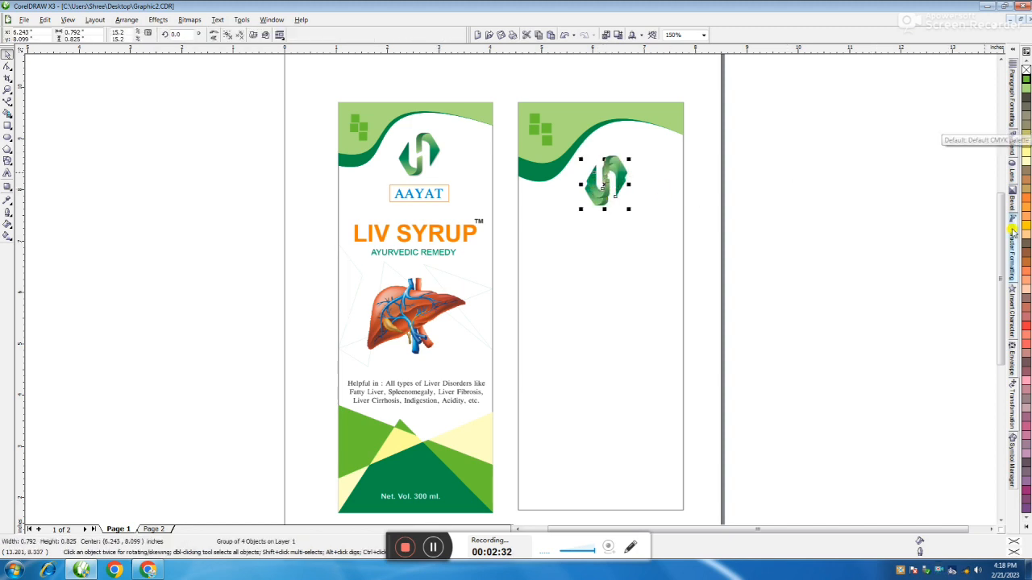
left_click(1021, 528)
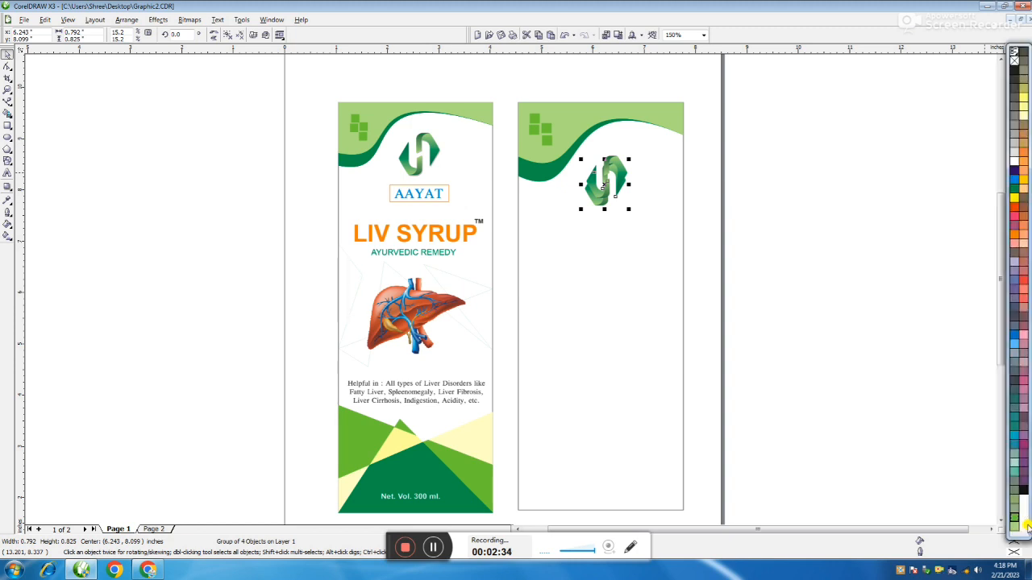
left_click(1013, 152)
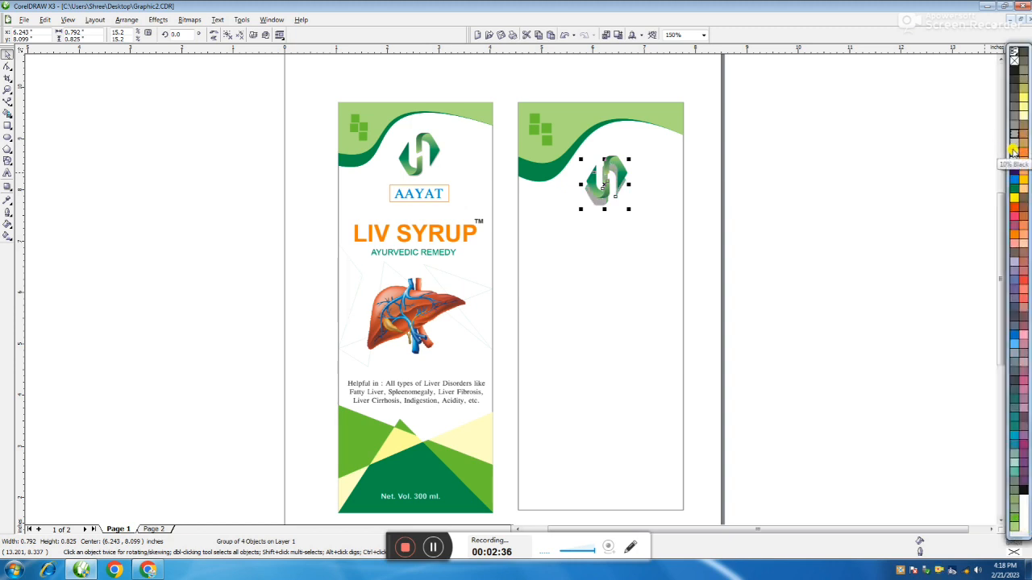
left_click(766, 198)
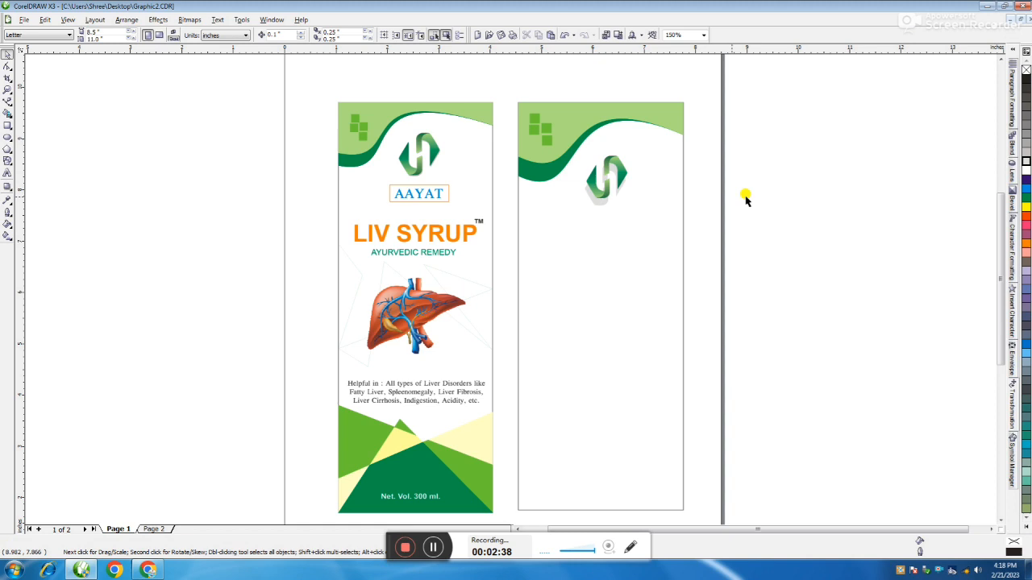
left_click(607, 186)
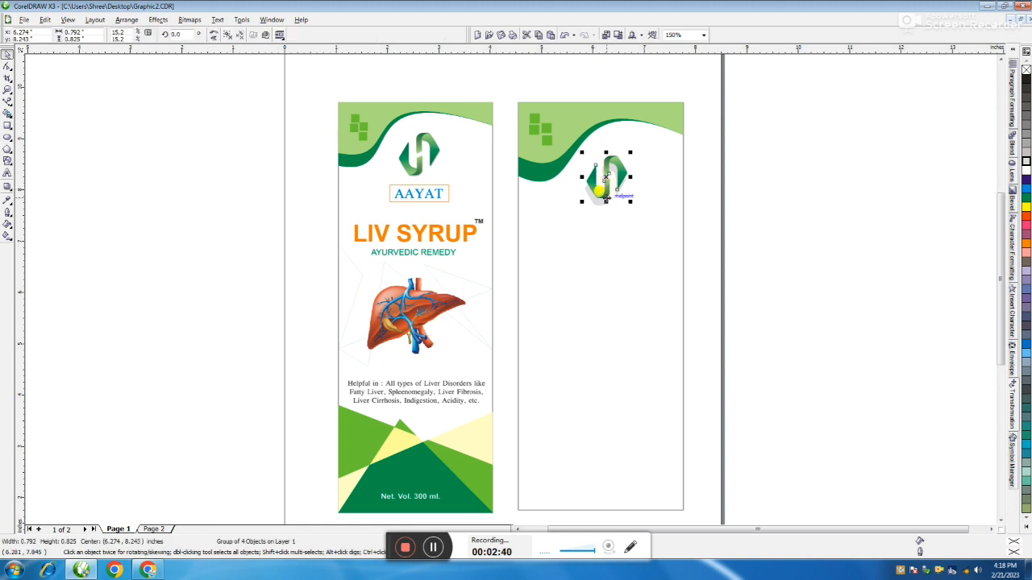
Move the green H logo copy slightly down and left over its grey shadow copy.
key("F4")
left_click_drag(619, 164, 618, 169)
left_click(822, 166)
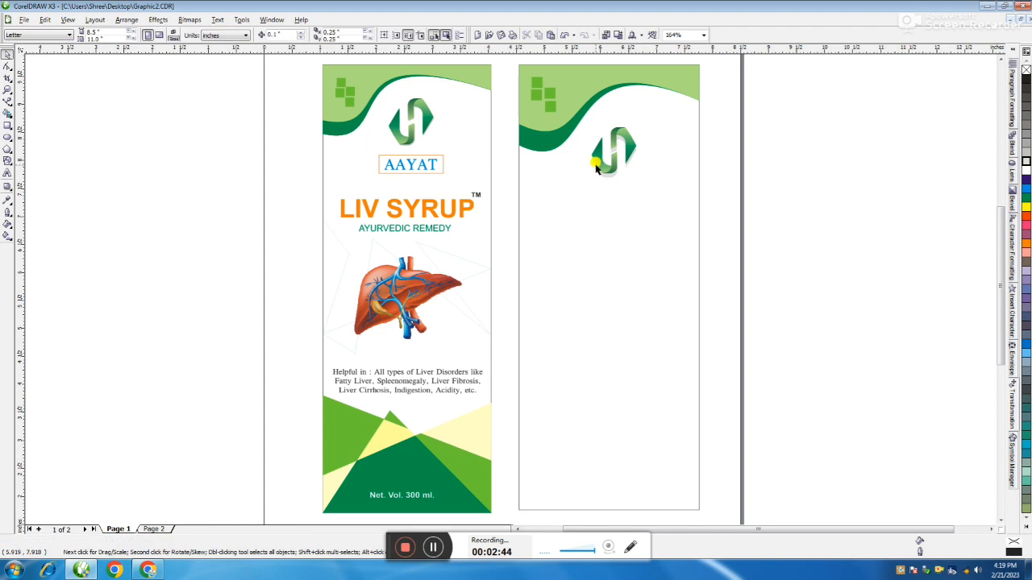
left_click(613, 168)
left_click_drag(613, 168, 614, 172)
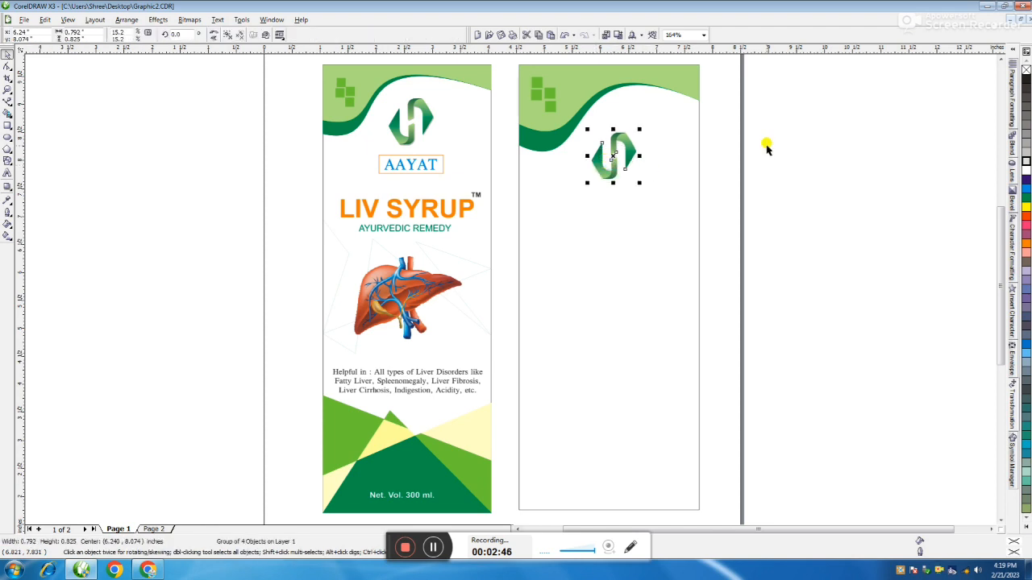
left_click(774, 174)
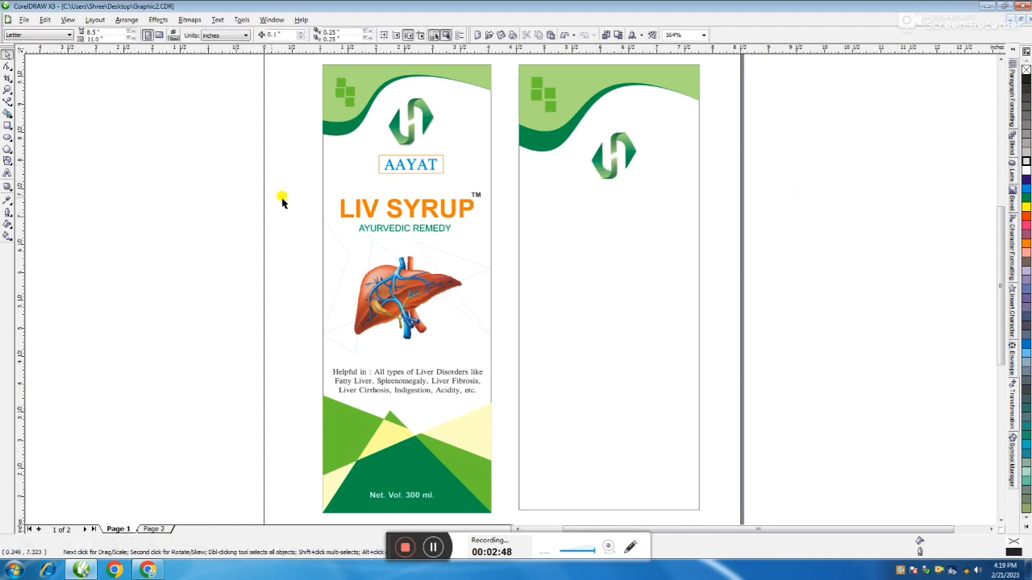
left_click(614, 173)
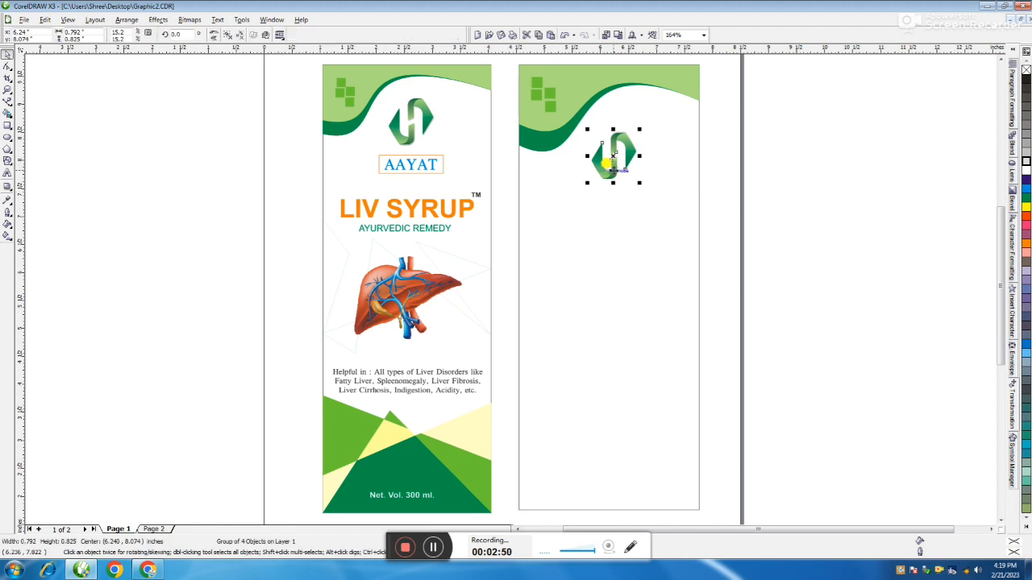
left_click(772, 169)
Raise the green H logo slightly so only a thin grey shadow edge shows beneath it.
left_click_drag(607, 189, 607, 184)
scroll(610, 176, "up", 1)
mouse_move(511, 268)
left_mouse_down()
mouse_move(531, 273)
mouse_move(507, 249)
left_mouse_up()
scroll(511, 270, "up", 1)
scroll(524, 274, "up", 1)
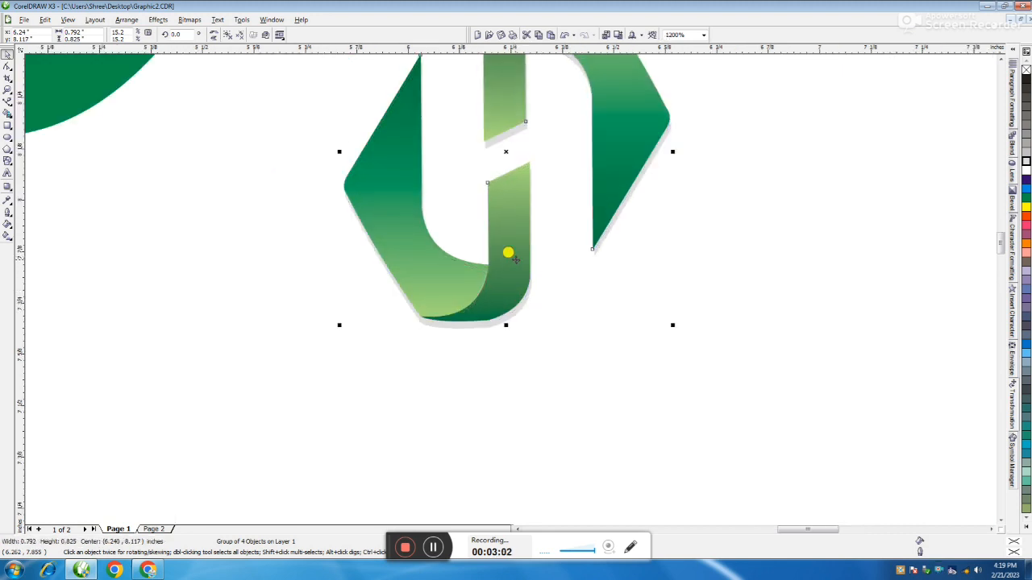
scroll(507, 249, "down", 2)
left_click(749, 241)
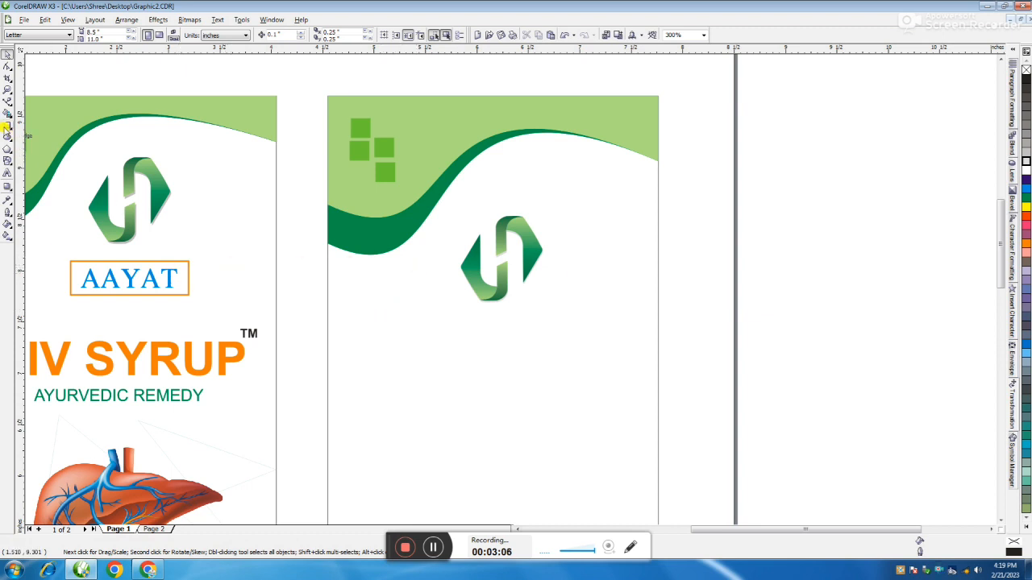
Draw a rectangle about 1.53 in wide and 0.42 in high beneath the H logo on the new label.
left_click(6, 126)
left_click_drag(405, 307, 564, 351)
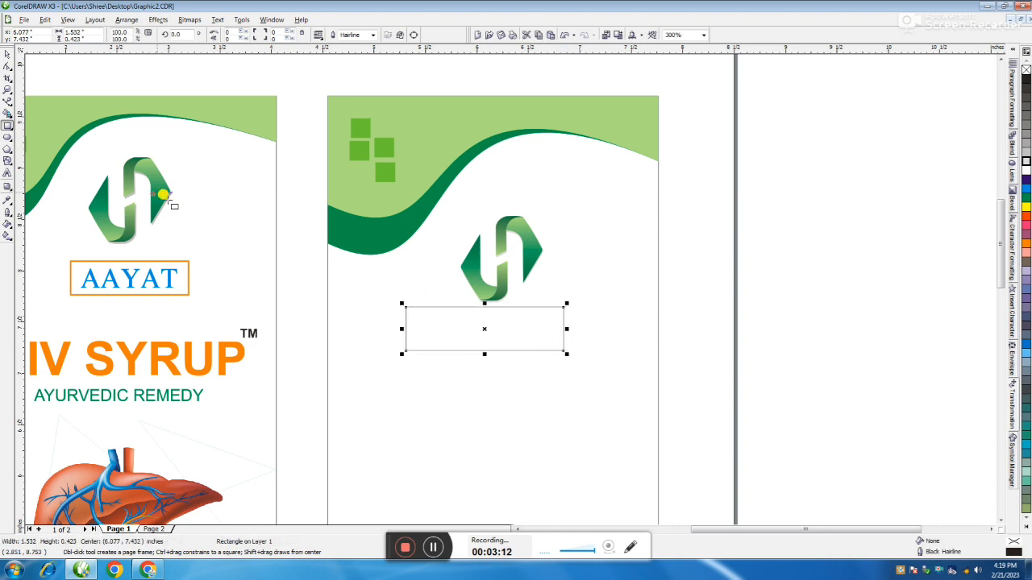
left_click(7, 68)
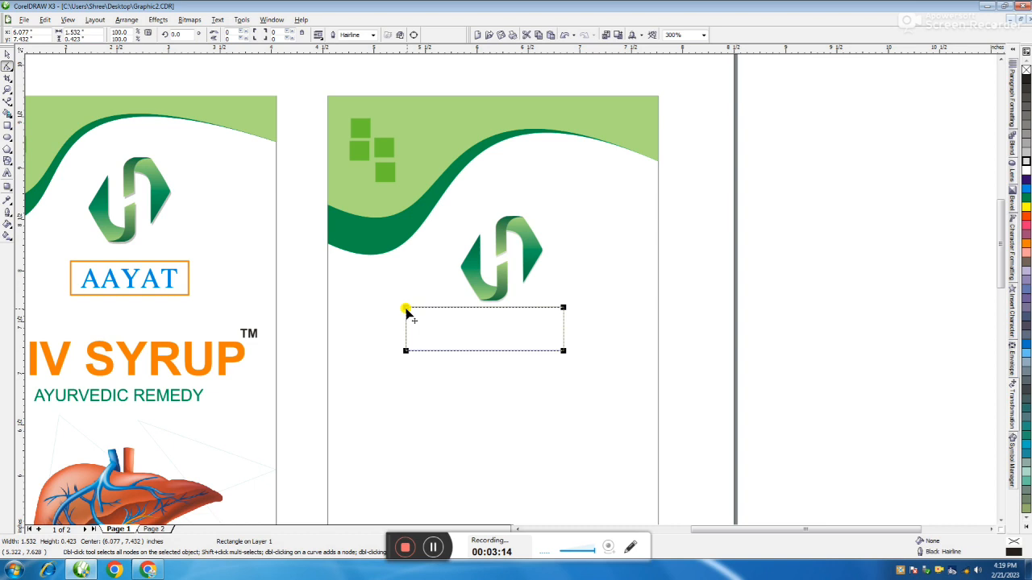
left_click(7, 56)
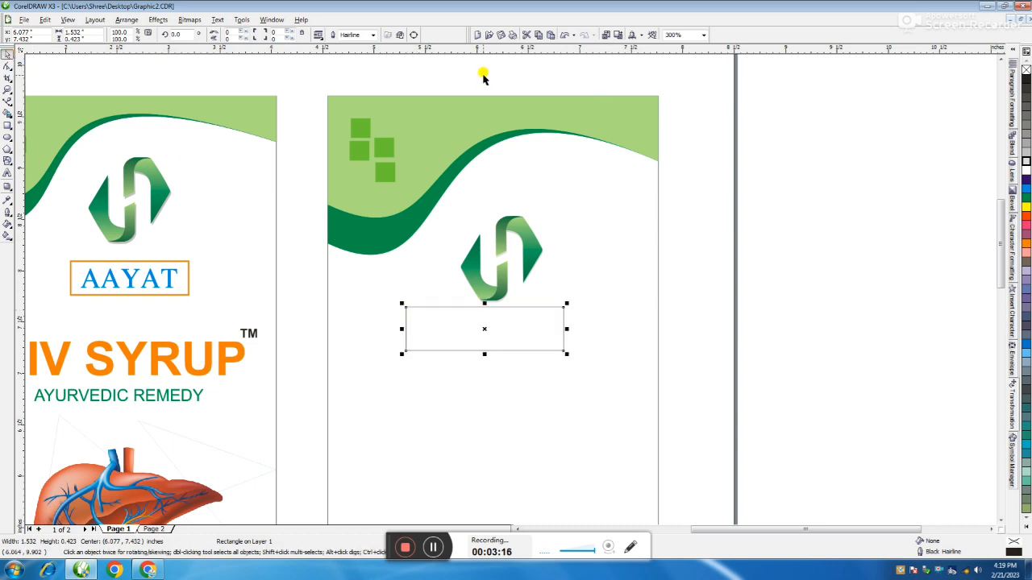
Give the small rectangle a 1.0 pt Orange outline, lower it slightly and centre it horizontally on the label.
left_click(372, 37)
left_click(351, 69)
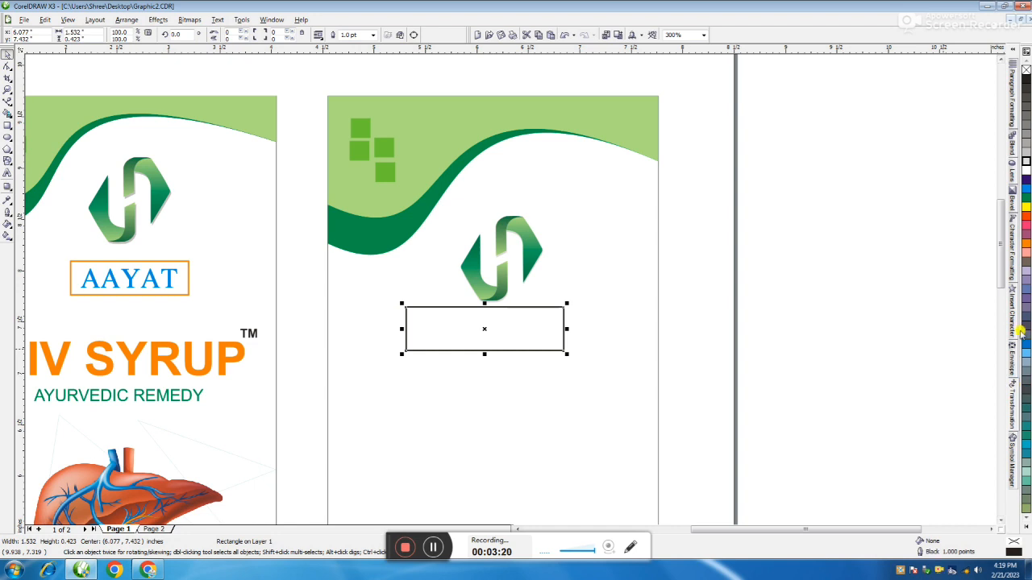
right_click(1026, 243)
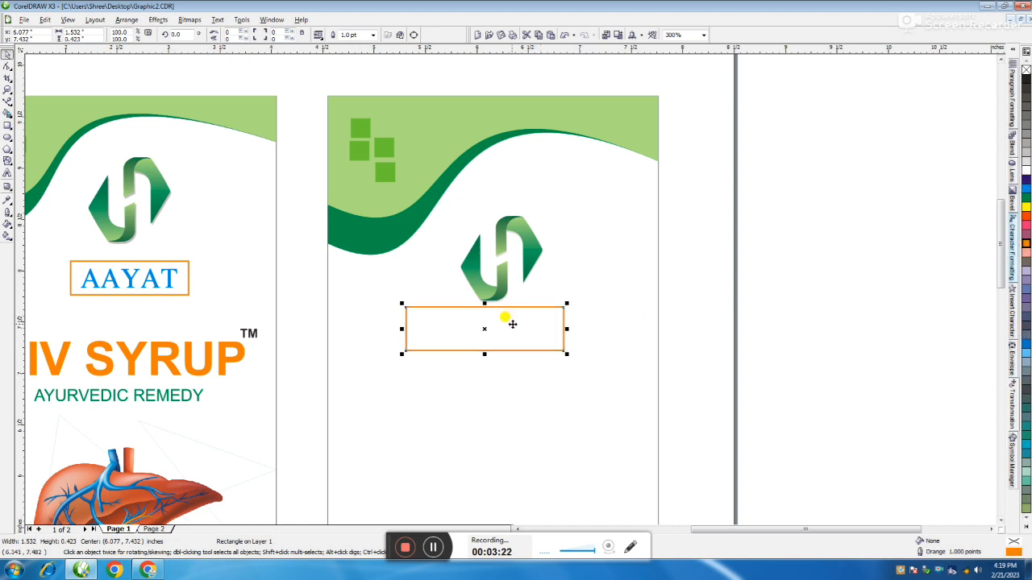
left_click_drag(519, 318, 524, 329)
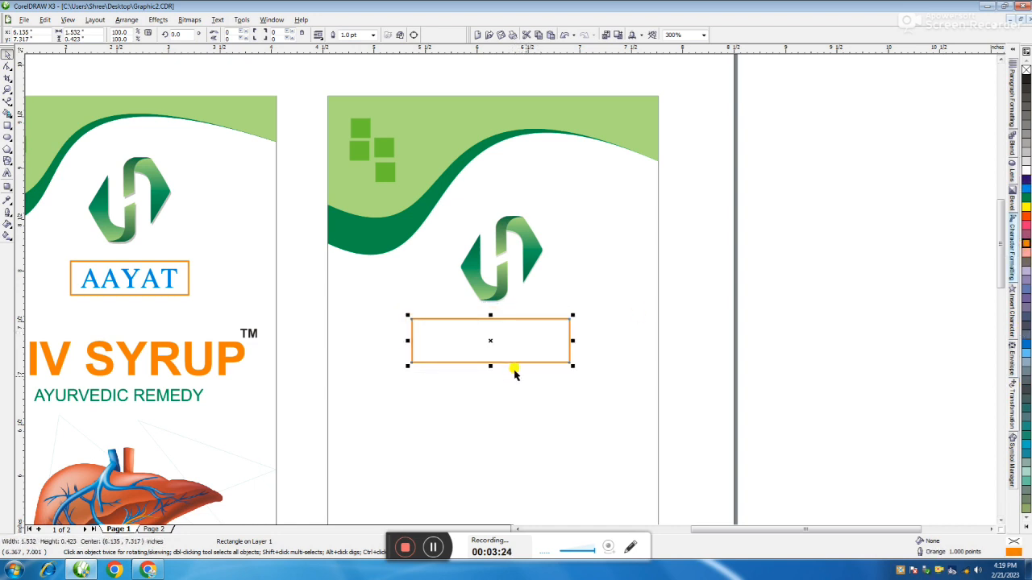
left_click(516, 385)
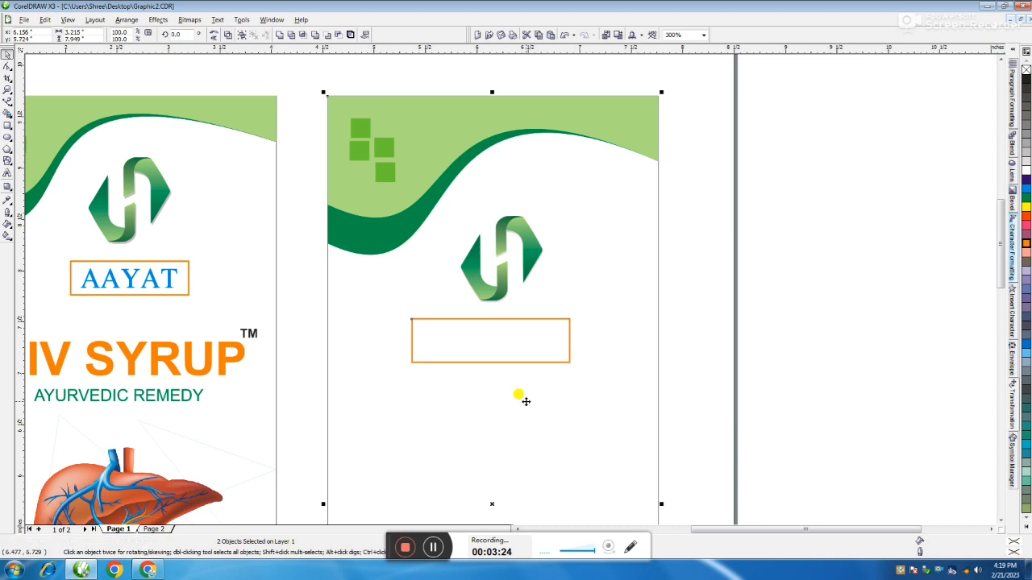
Copy the AAYAT text into the orange-outlined rectangle and enlarge the copy to about 25 pt.
left_click(169, 277)
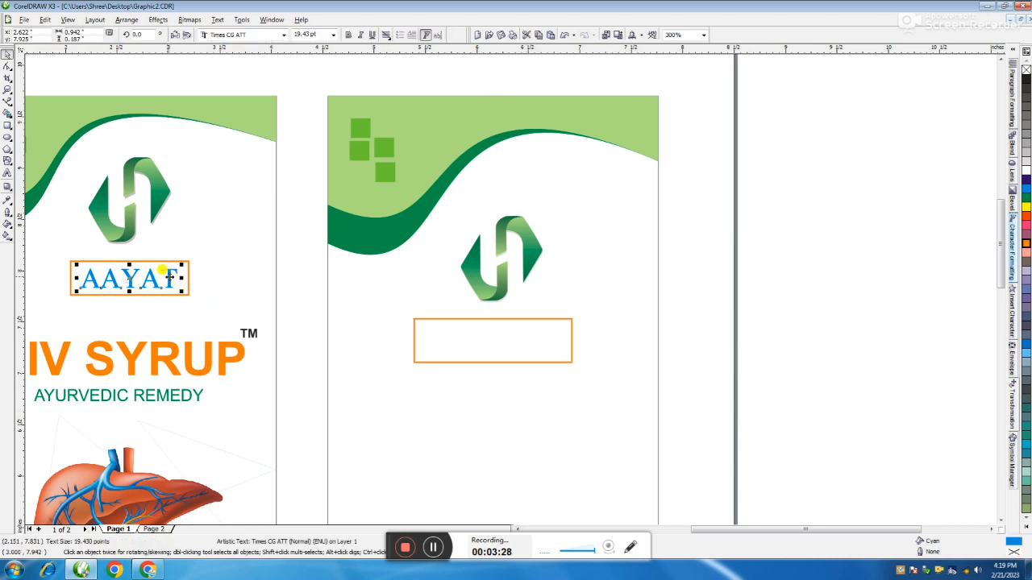
left_click_drag(291, 309, 467, 335)
left_click_drag(529, 348, 556, 358)
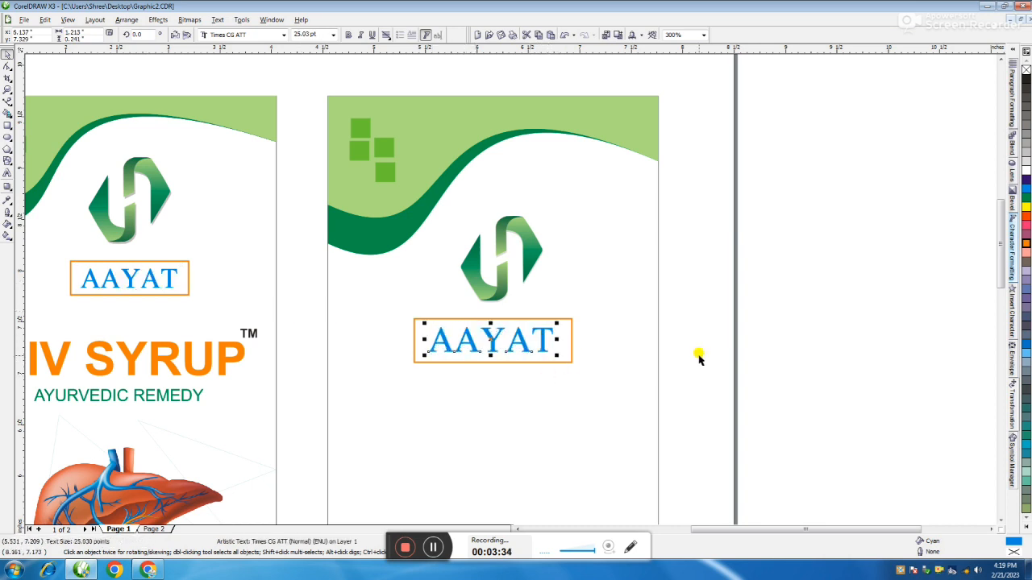
left_click(703, 357)
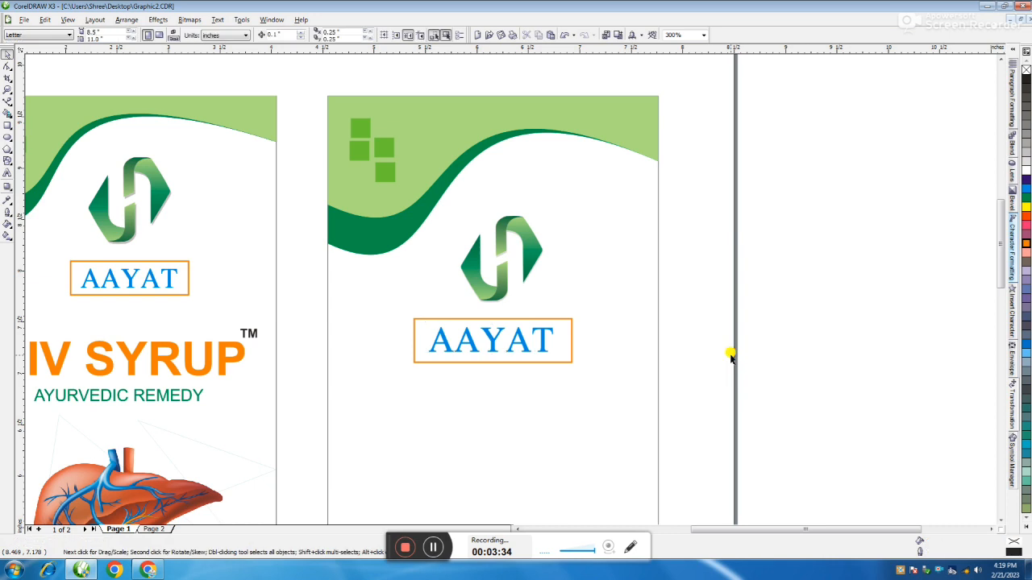
Copy the LIV SYRUP title and AYURVEDIC REMEDY line together onto the new label below the AAYAT box.
left_click(217, 366)
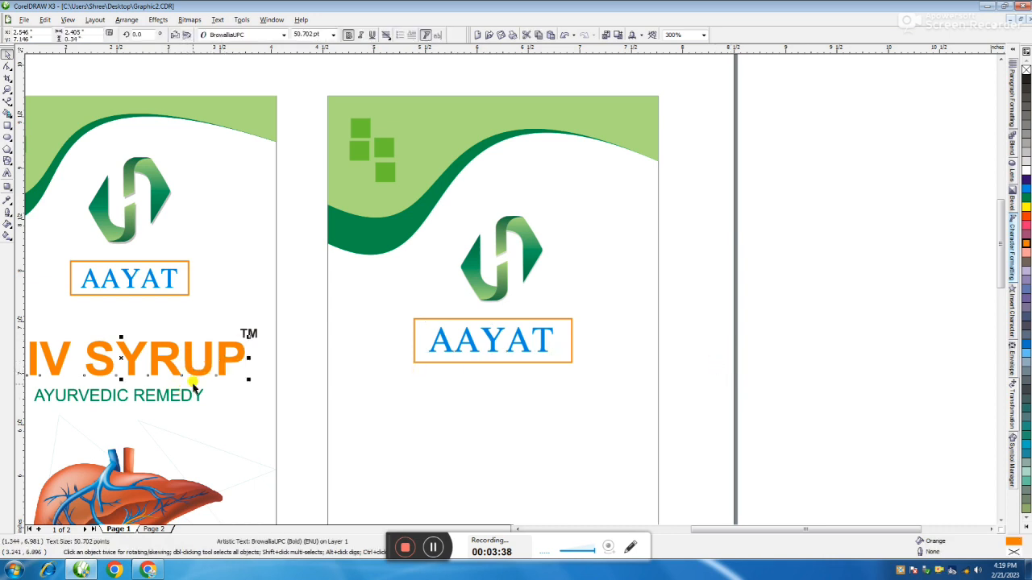
left_click(192, 397, "shift")
left_click_drag(199, 374, 568, 420)
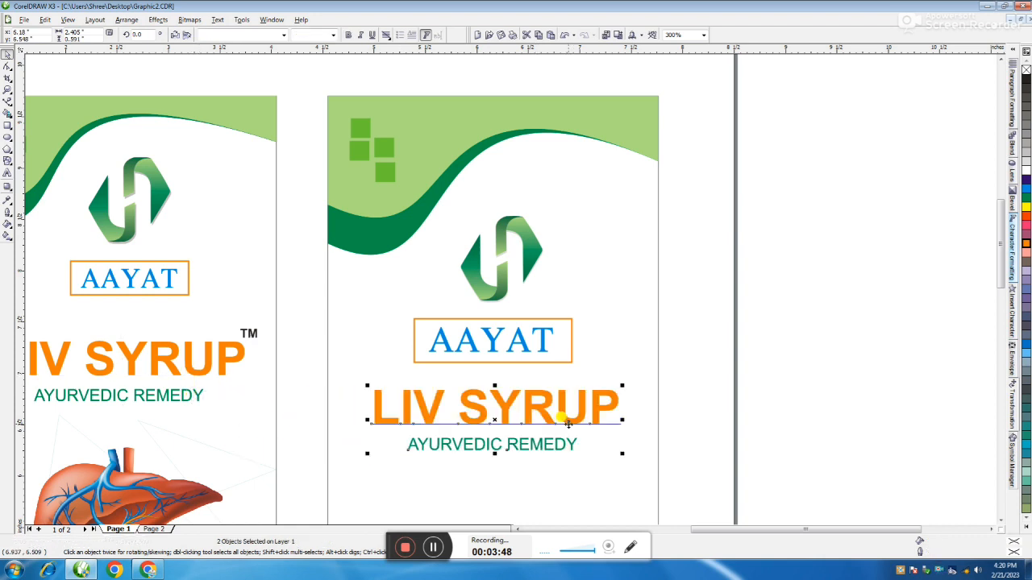
left_click(822, 391)
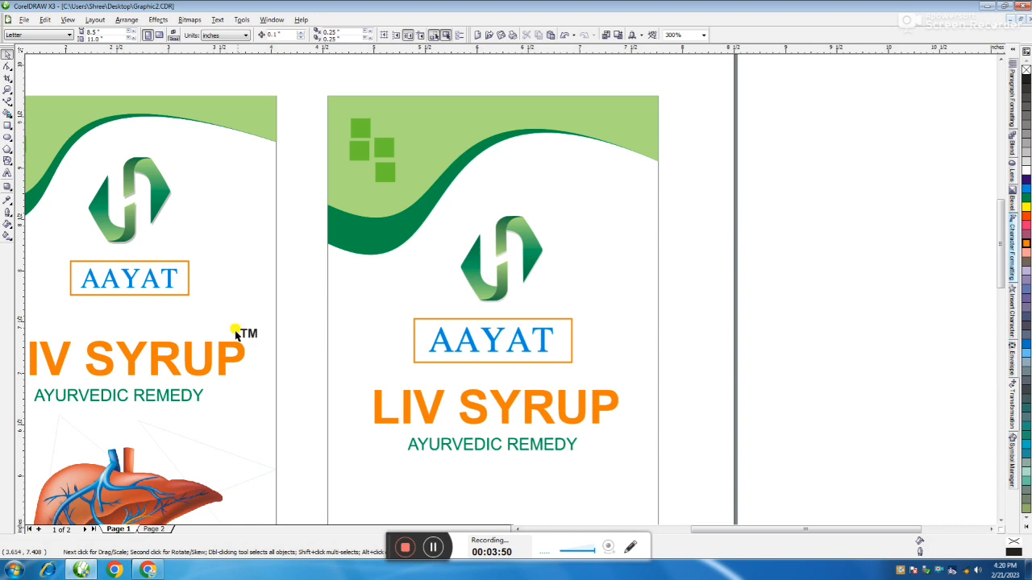
Copy the TM mark to the upper-right end of the new LIV SYRUP title.
left_click(247, 335)
left_click_drag(246, 332, 623, 383)
left_click(728, 395)
left_click(618, 405)
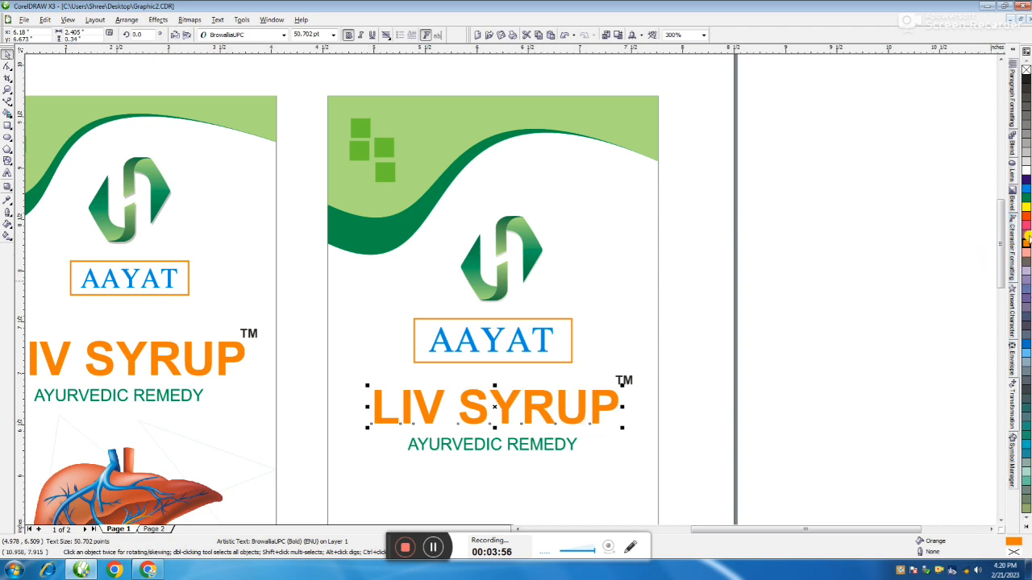
left_click(563, 440)
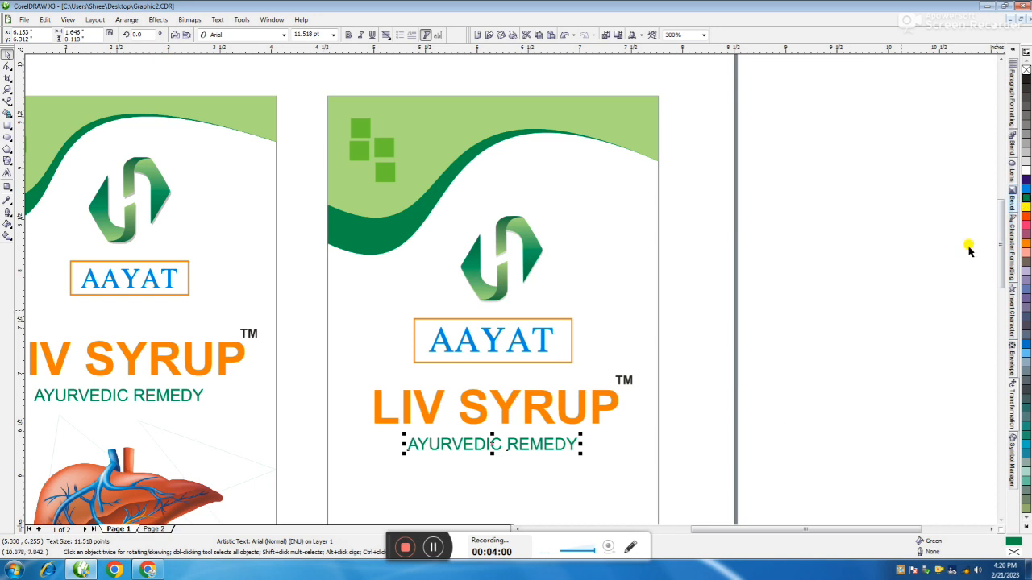
left_click(795, 421)
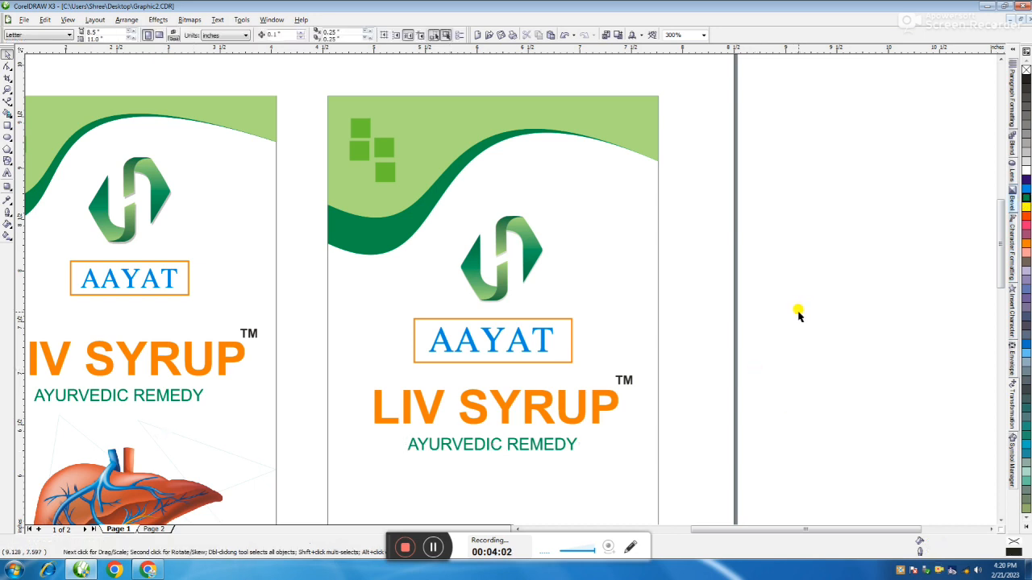
Draw a straight-segment Bezier zigzag about 3.2 by 2.3 in across the label's full width below AYURVEDIC REMEDY, ending on its left edge.
key("F4")
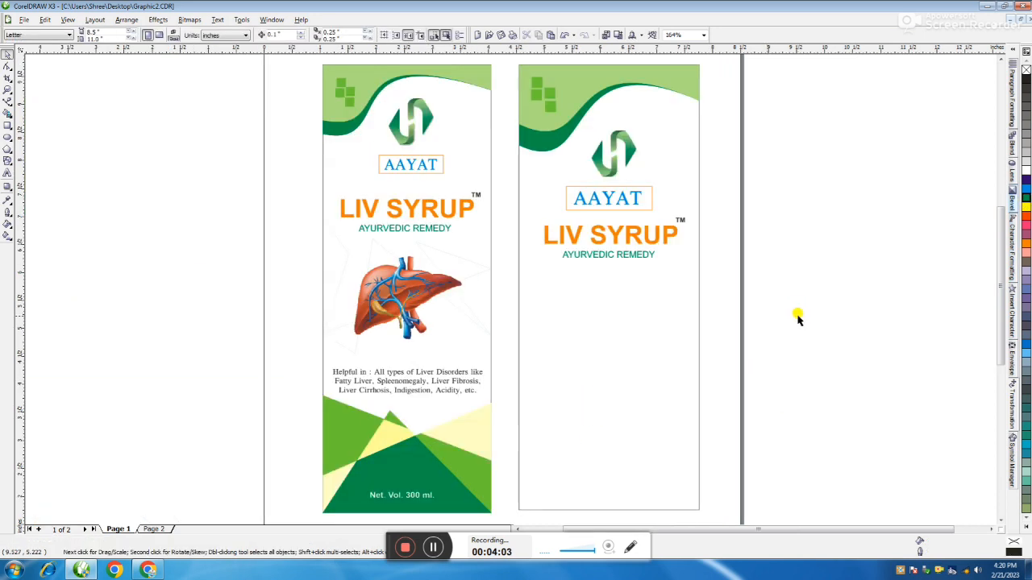
left_click(421, 281)
left_click(844, 273)
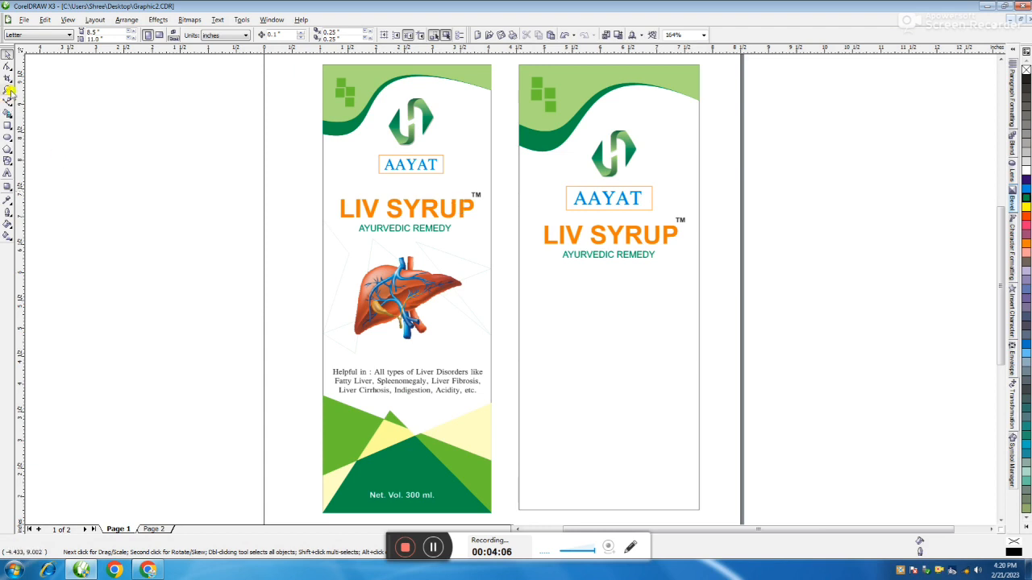
left_click(7, 101)
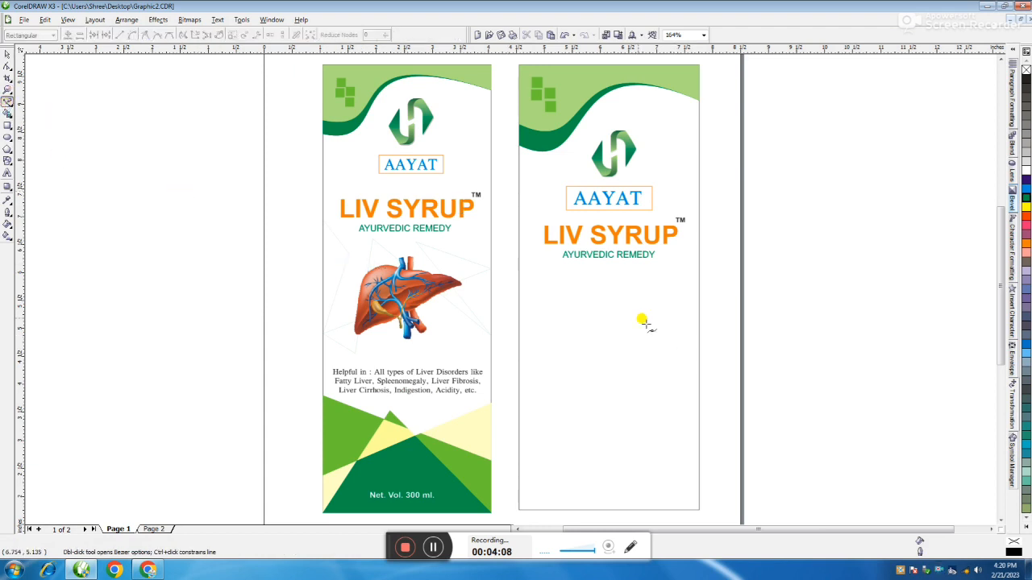
left_click(517, 257)
left_click(559, 280)
left_click(519, 364)
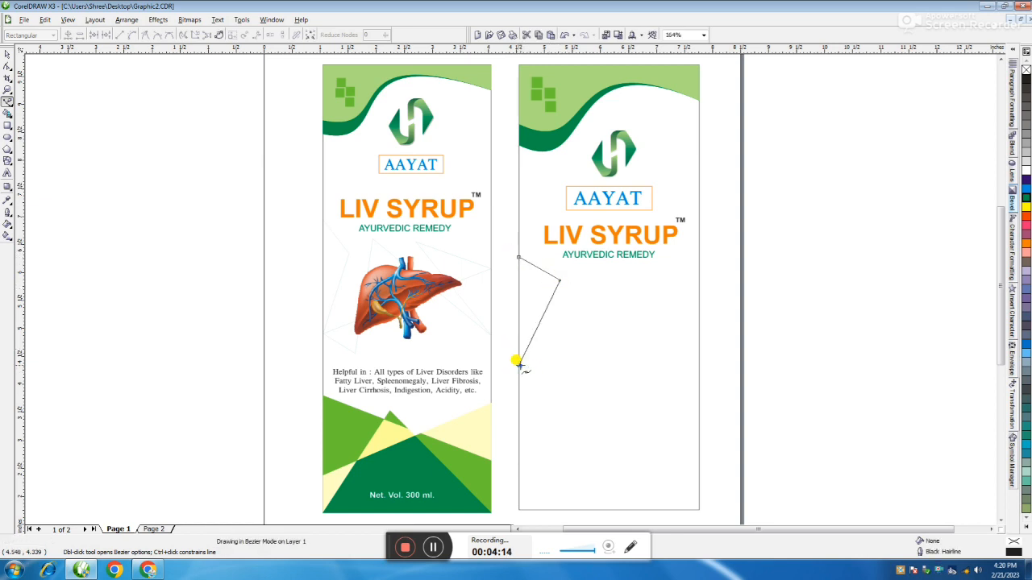
left_click(698, 280)
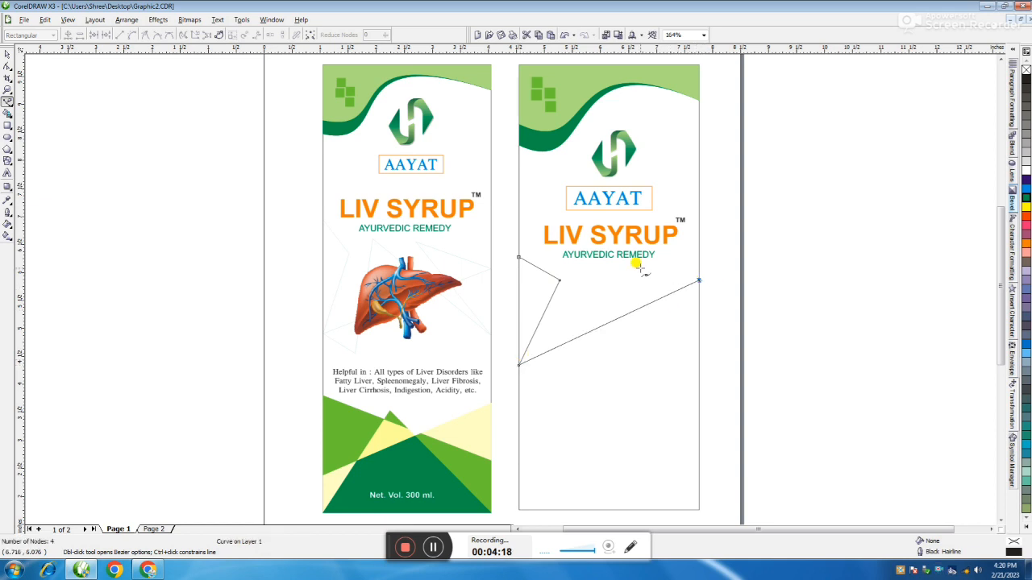
left_click(608, 261)
left_click(695, 361)
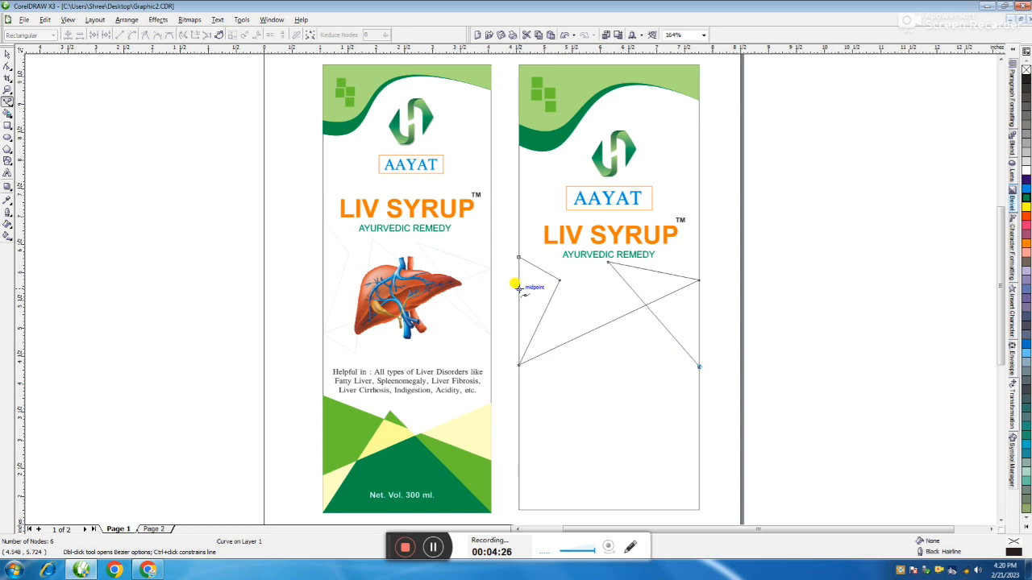
left_click(577, 270)
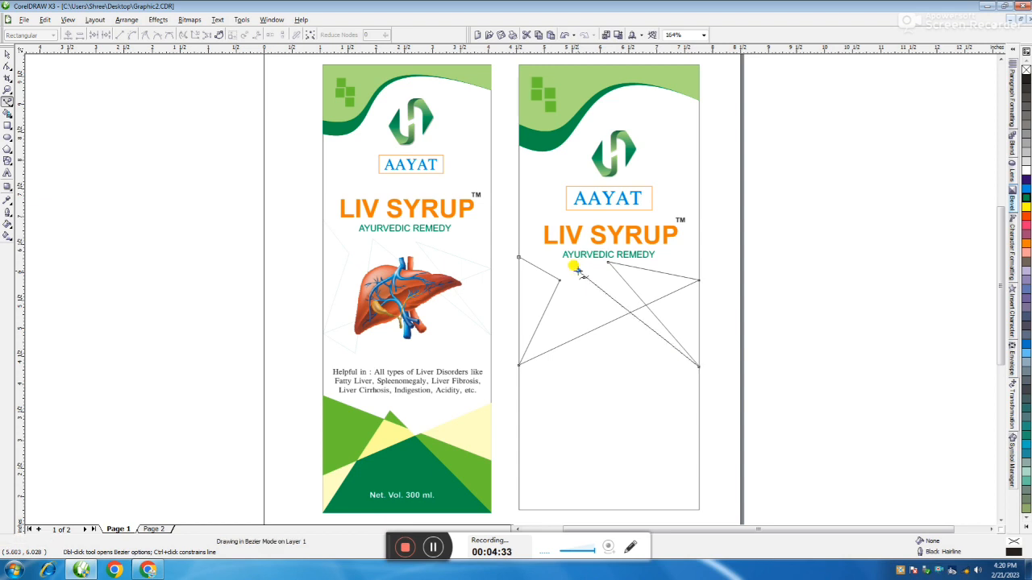
left_click(565, 386)
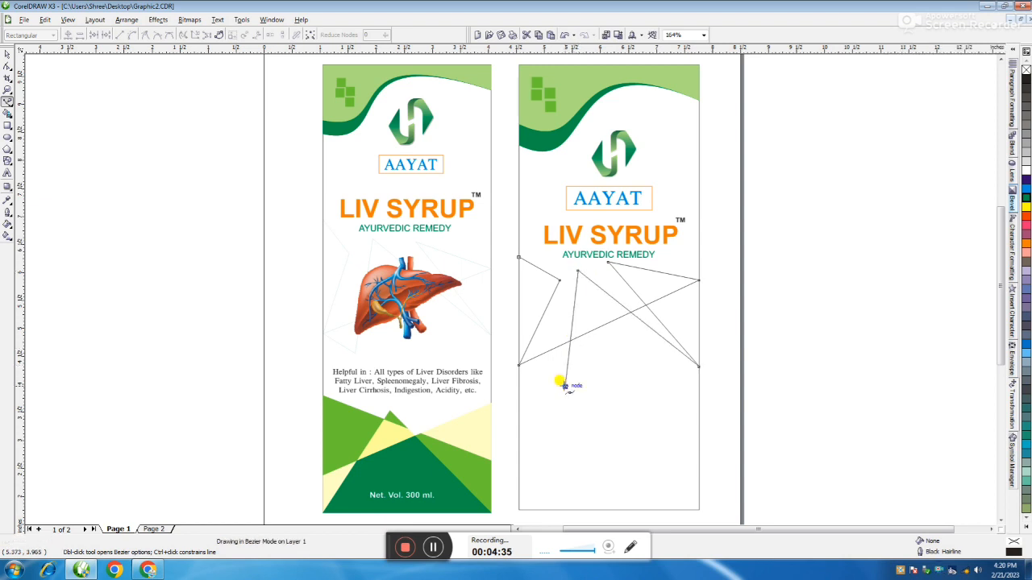
left_click(520, 364)
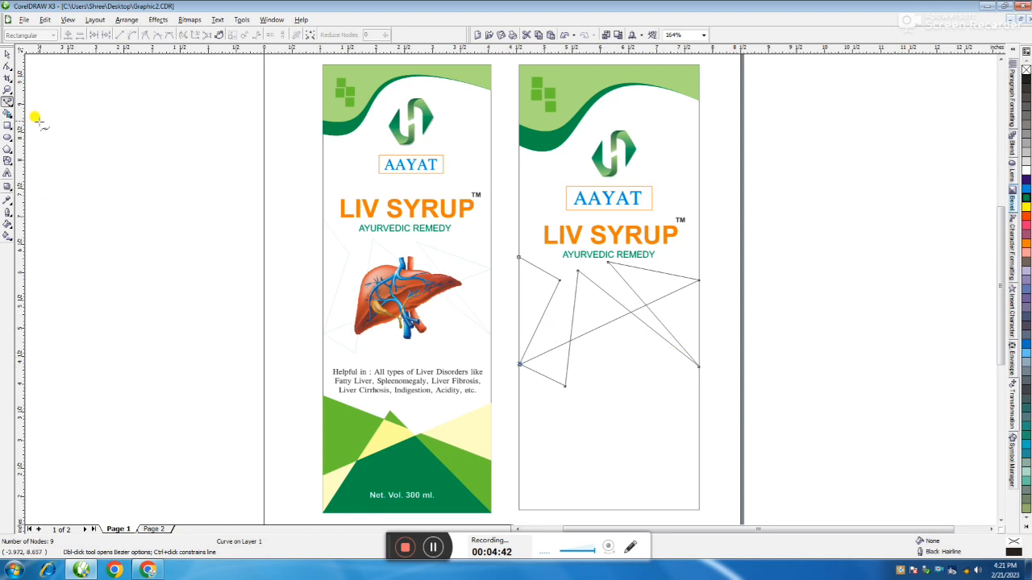
Set the new zigzag curve's outline color to Moon Green.
left_click(8, 55)
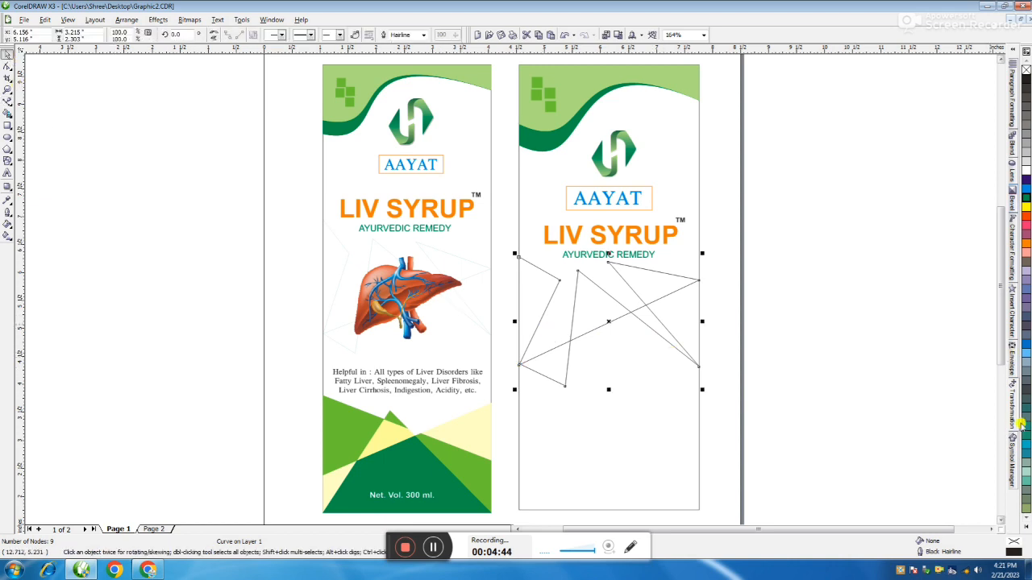
left_click(1025, 528)
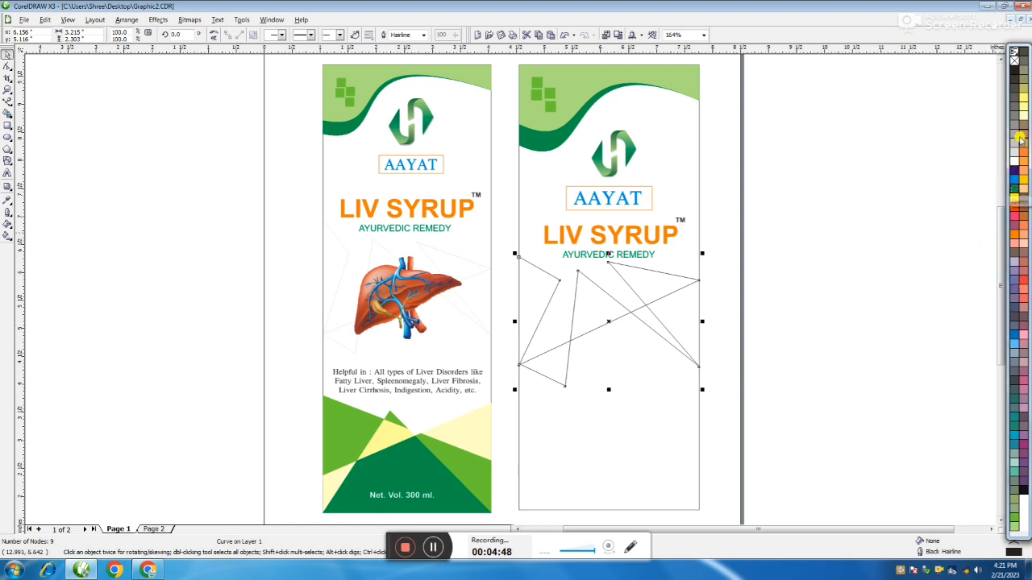
right_click(1014, 526)
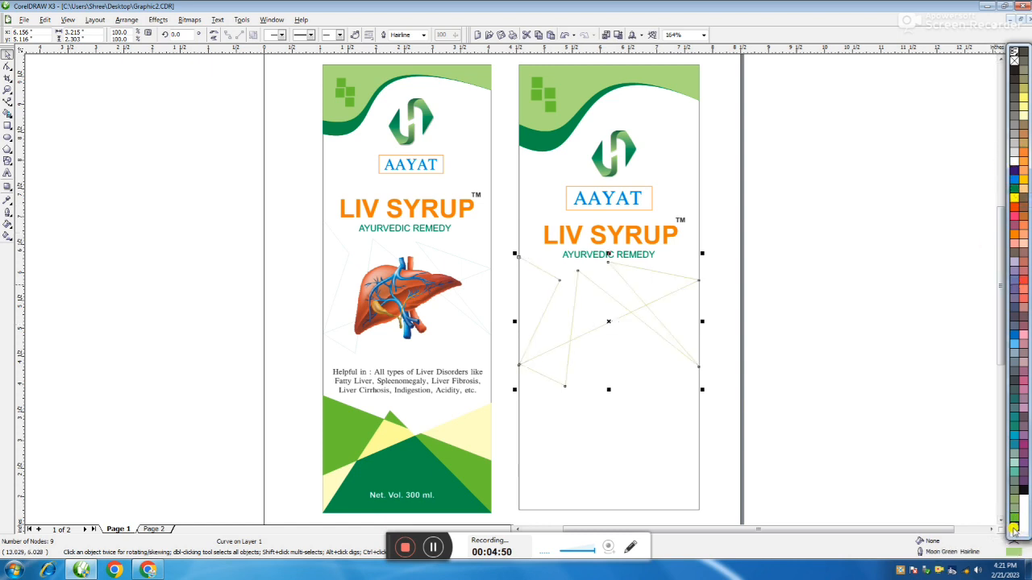
Apply a uniform transparency of 70 to the zigzag curve.
left_click(9, 185)
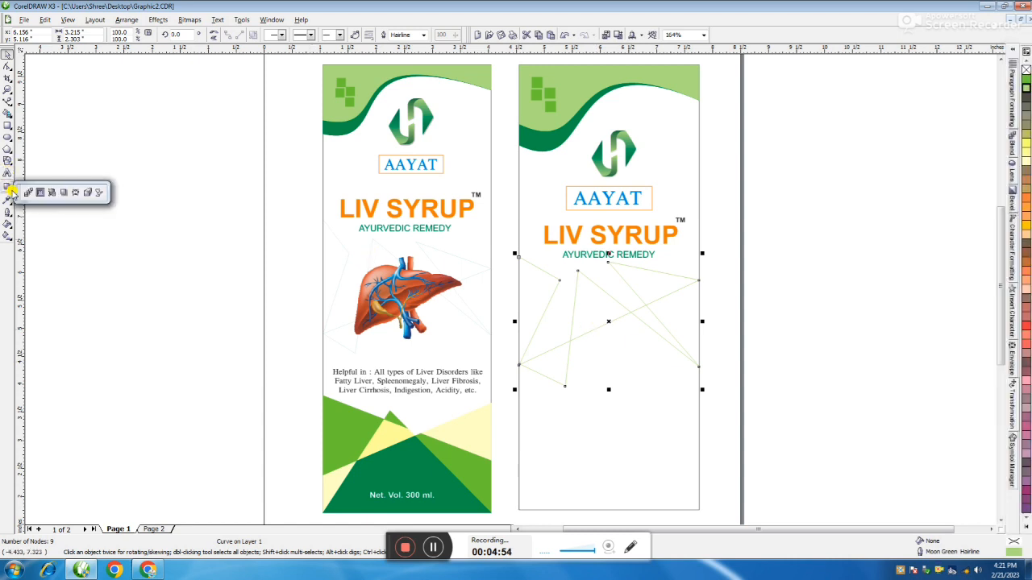
left_click(97, 194)
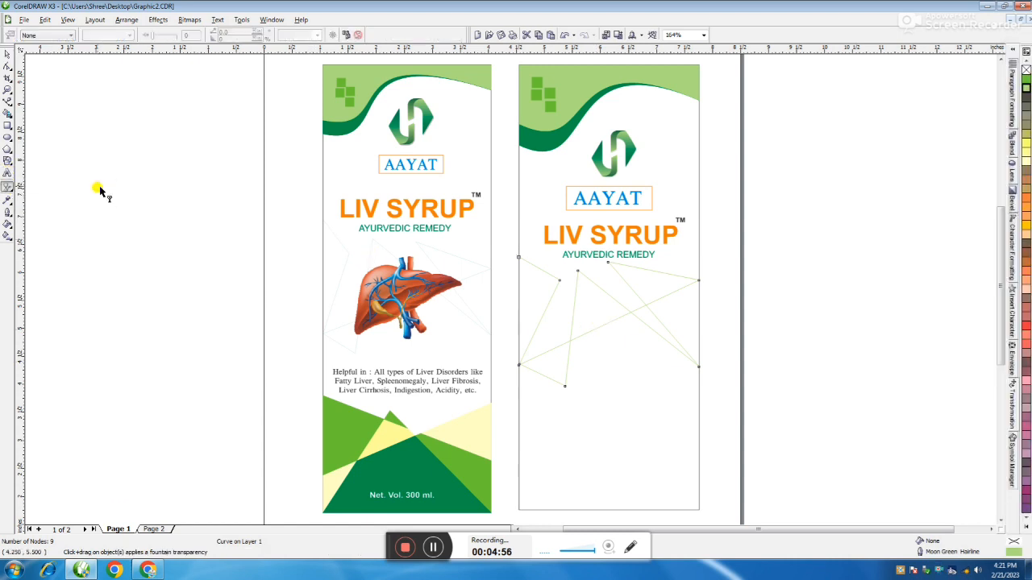
left_click(39, 36)
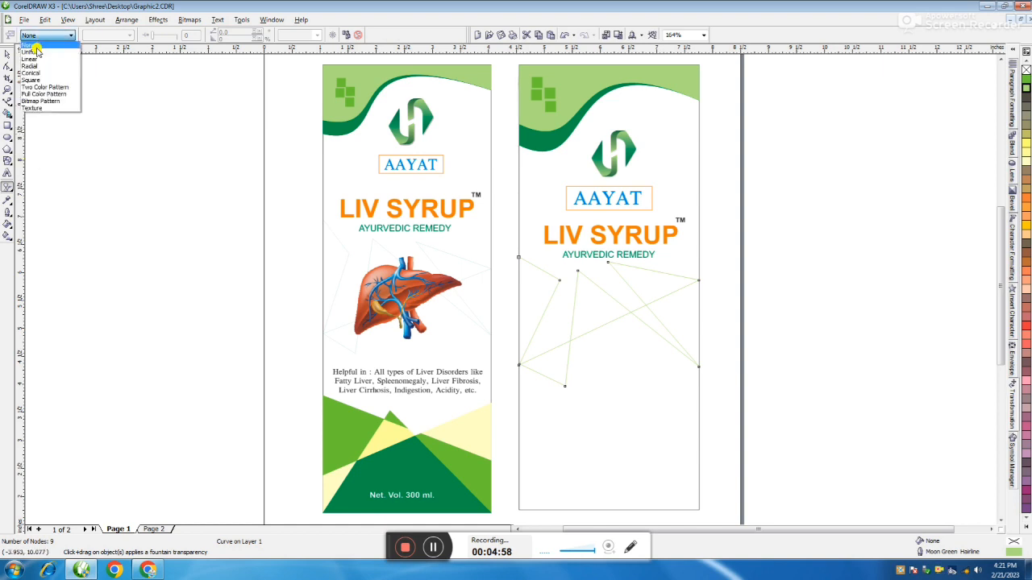
left_click(36, 51)
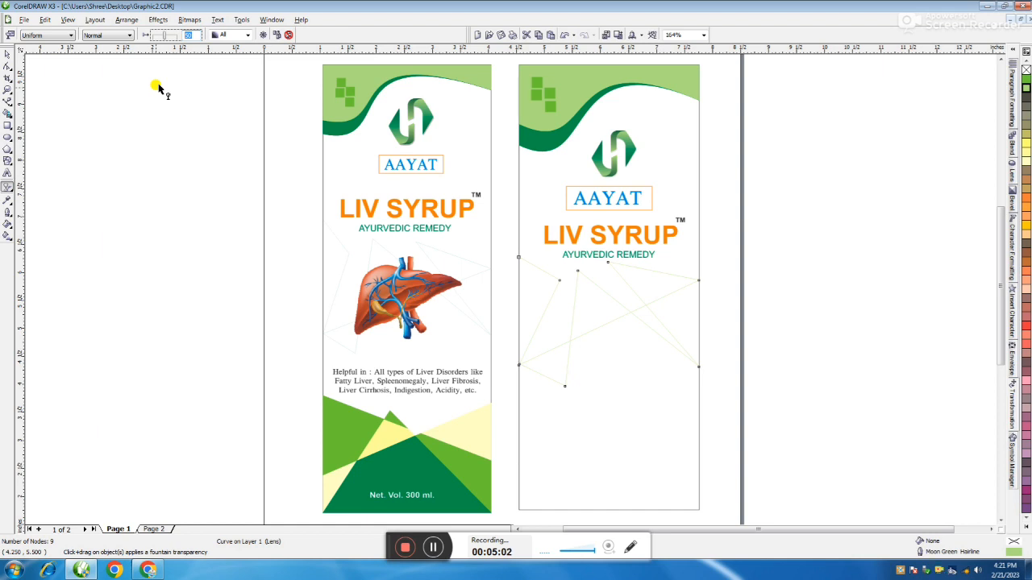
key("Return")
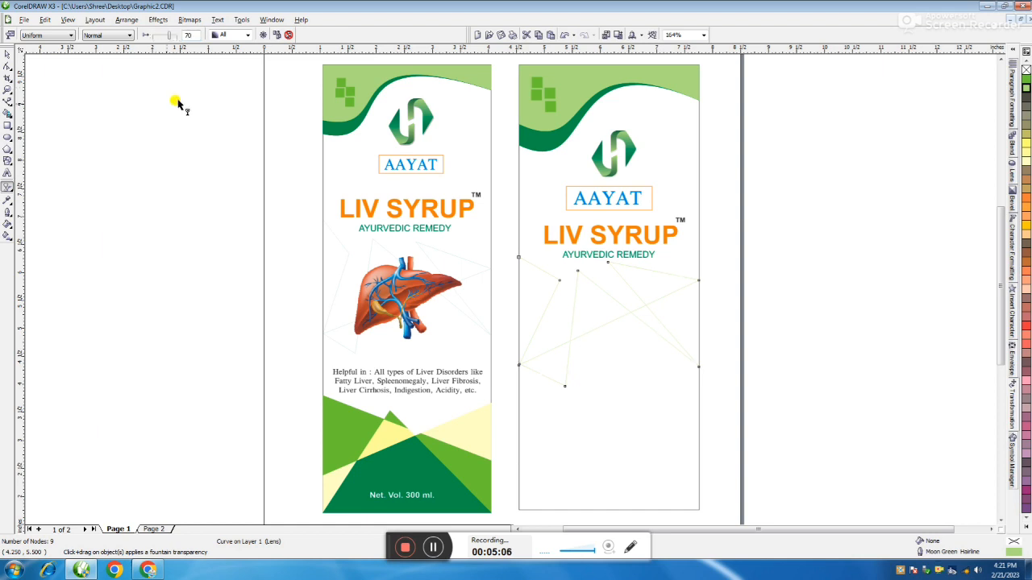
Change the zigzag curve's outline color to Green.
left_click(8, 53)
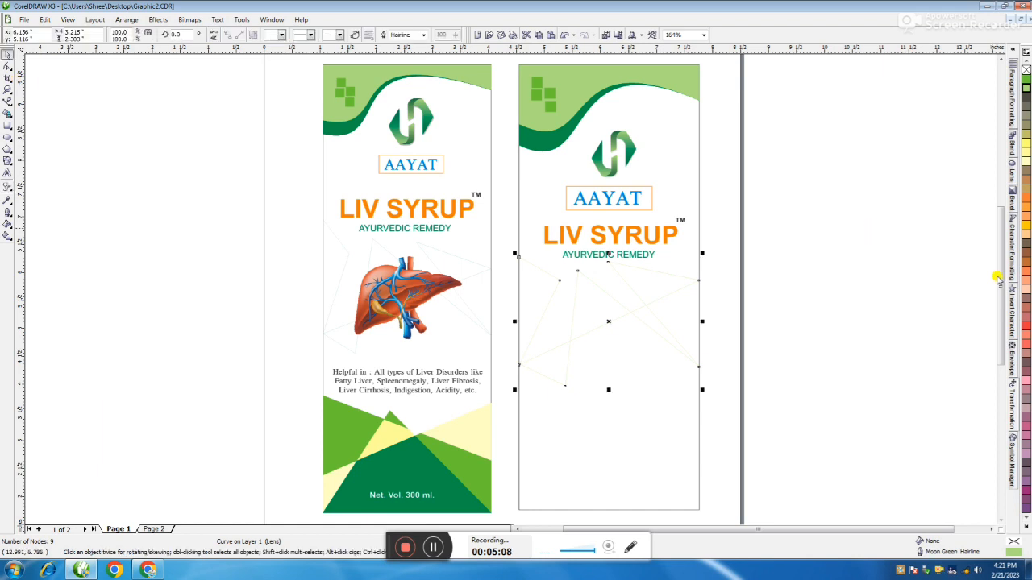
left_click(1025, 517)
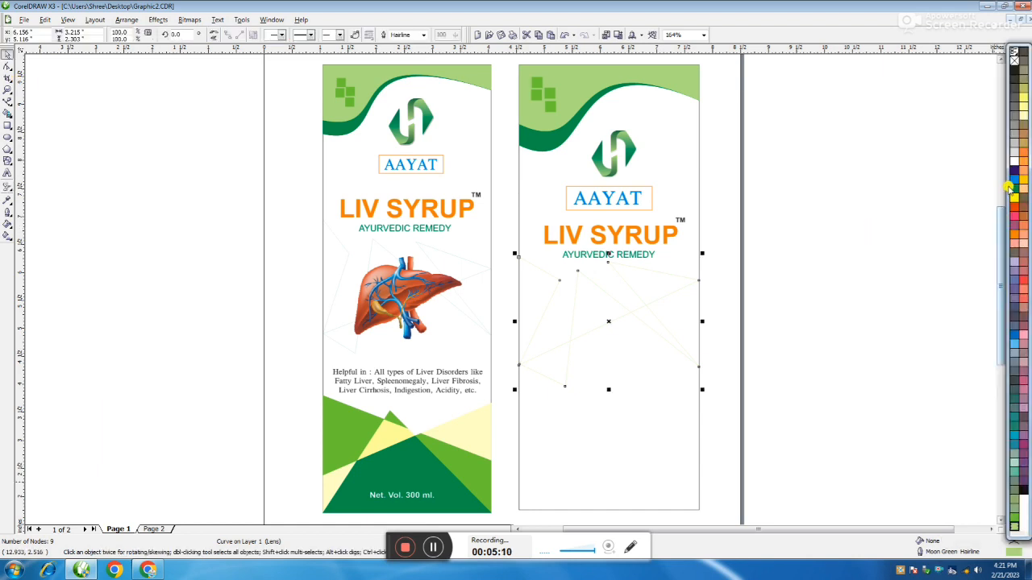
right_click(1011, 187)
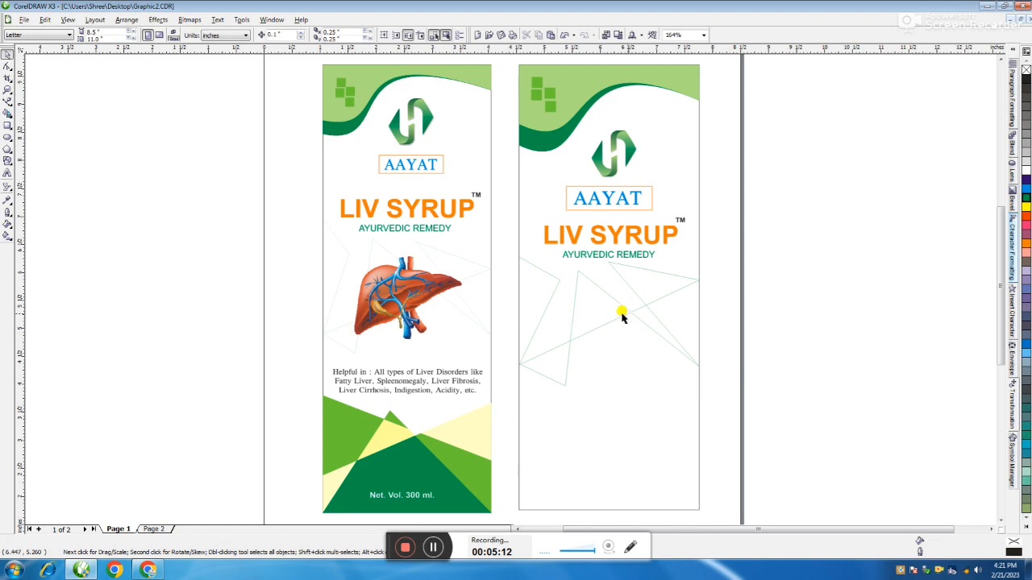
Raise the zigzag's uniform transparency, trying 75 first and settling on 90, and leave the curve deselected.
left_click(5, 188)
double_click(188, 35)
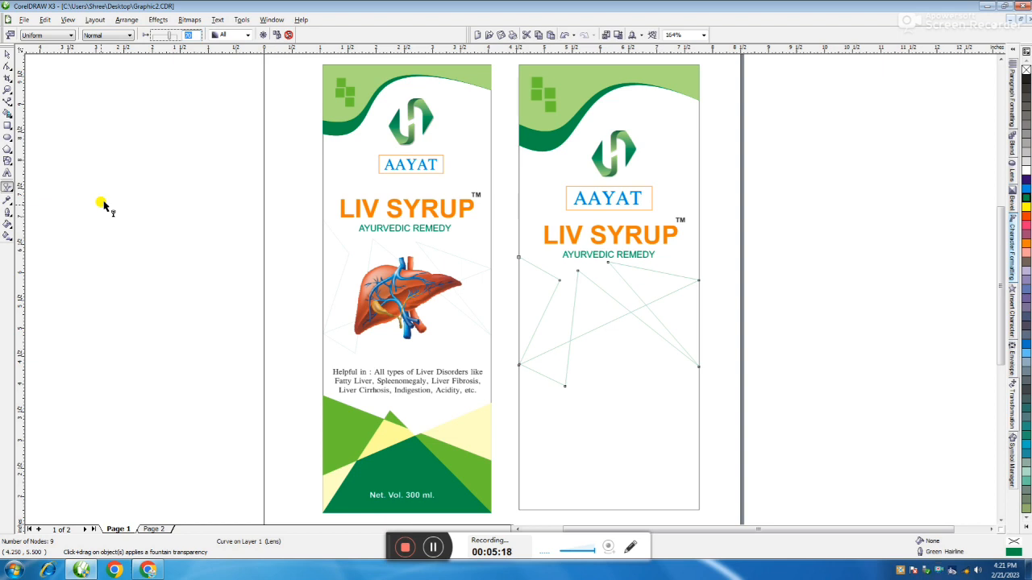
key("Return")
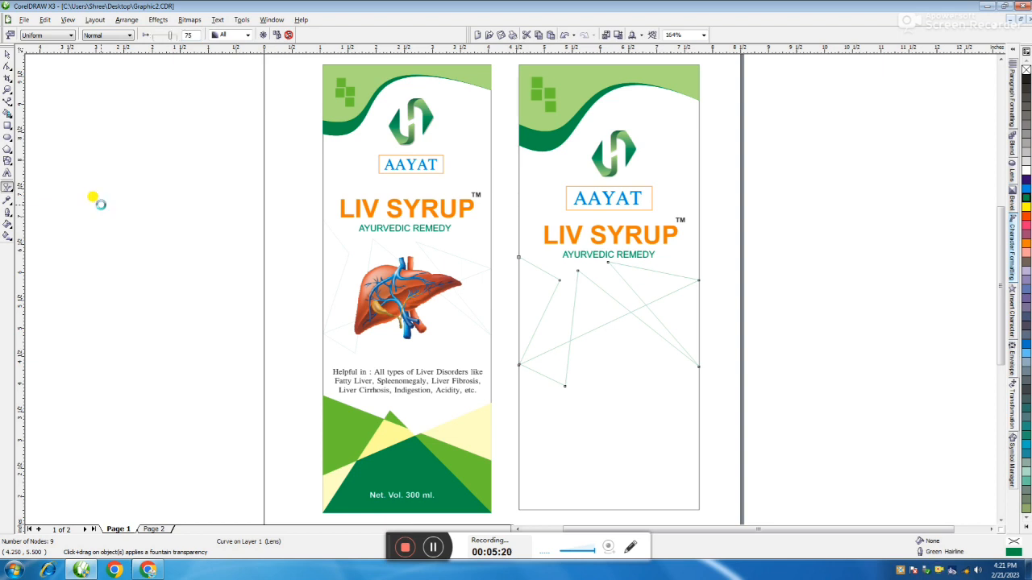
double_click(191, 35)
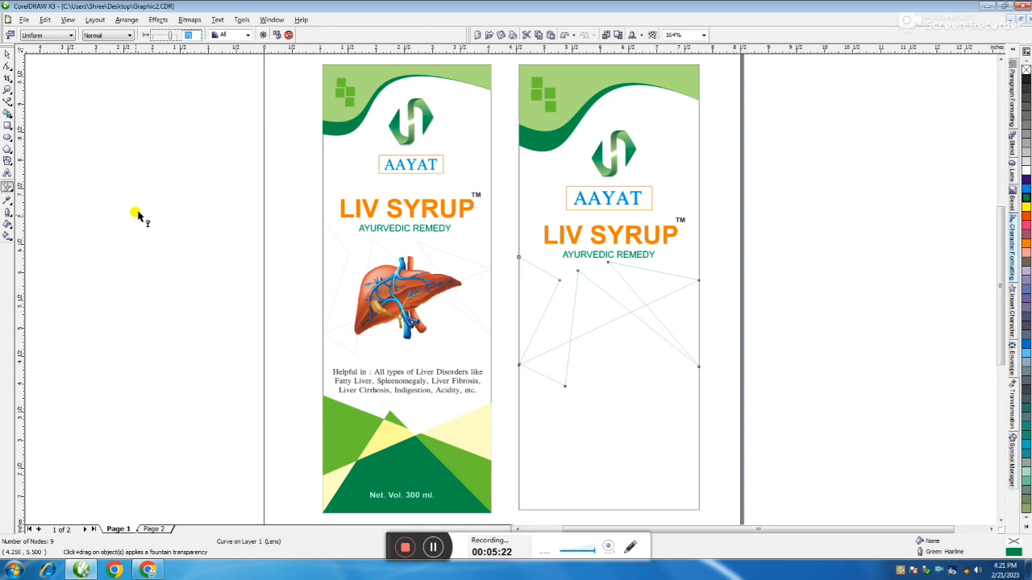
key("Return")
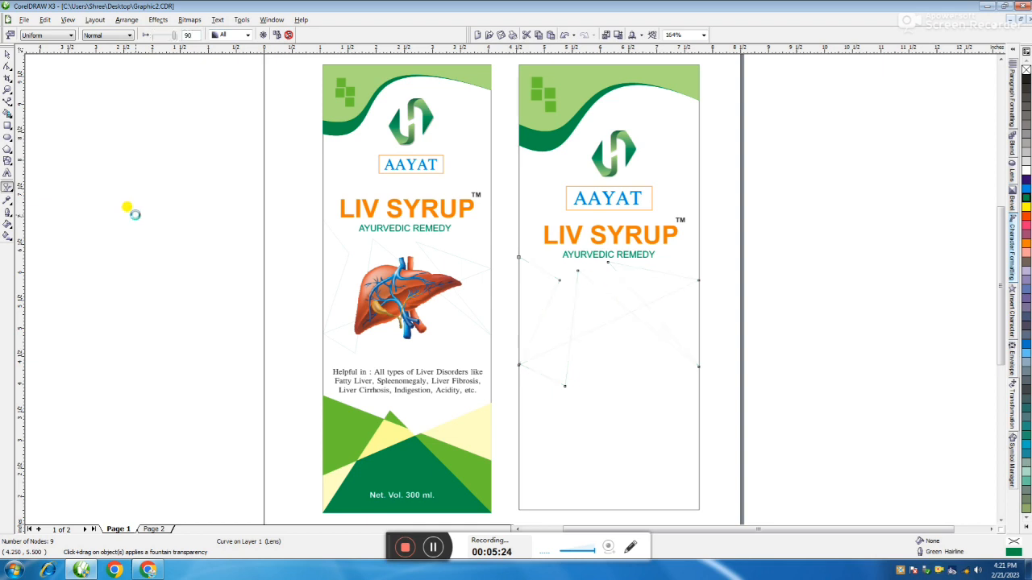
left_click(7, 53)
left_click(126, 169)
Copy the liver image and the "Helpful in" paragraph onto the new label below AYURVEDIC REMEDY.
left_click_drag(401, 292, 593, 293)
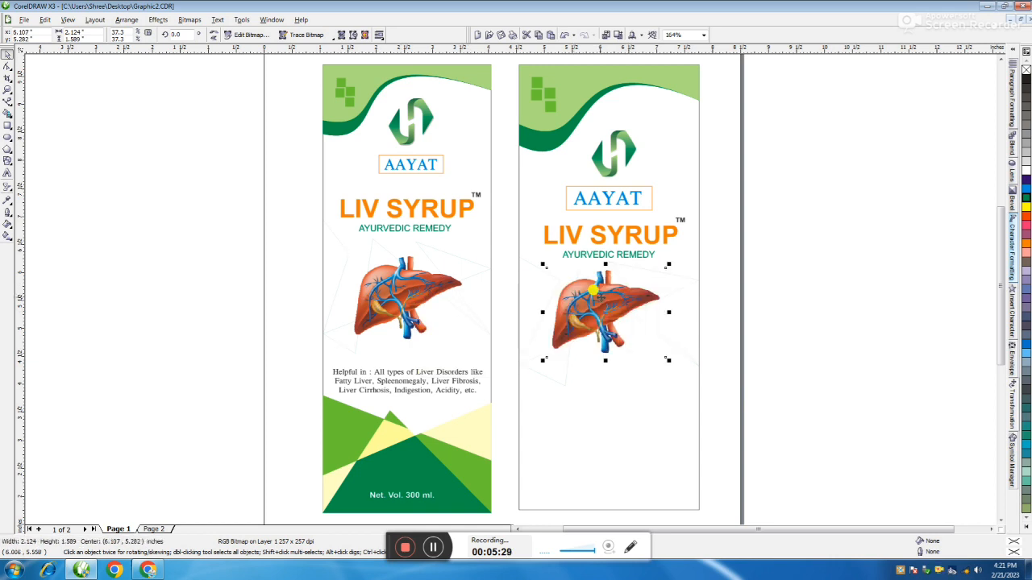
left_click(617, 403)
left_click(797, 385)
left_click_drag(406, 386, 618, 387)
left_click(757, 348)
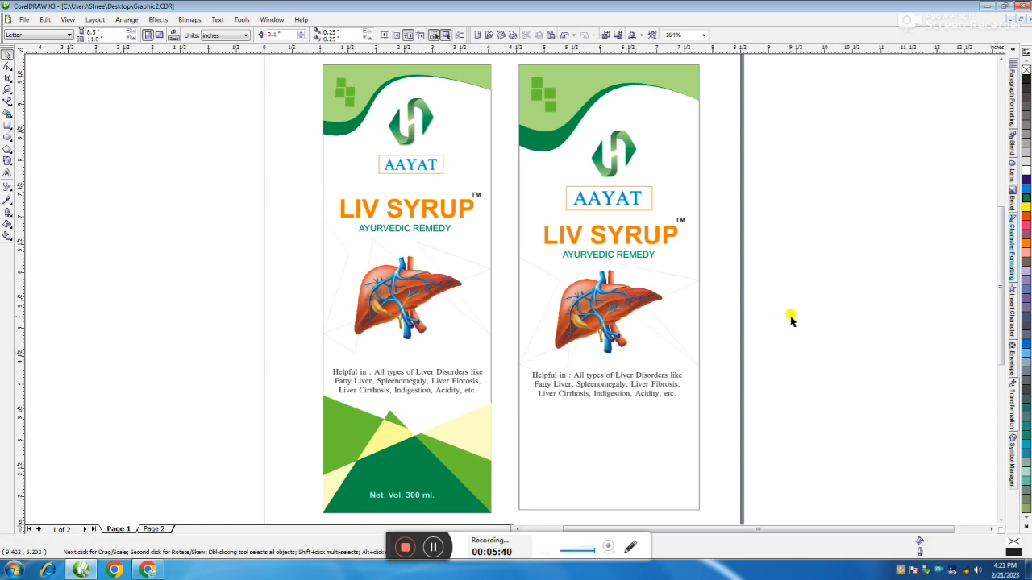
Move the new label's logo, brand texts, zigzag, liver image and "Helpful in" paragraph up together by 0.2 in.
left_click_drag(788, 124, 508, 411)
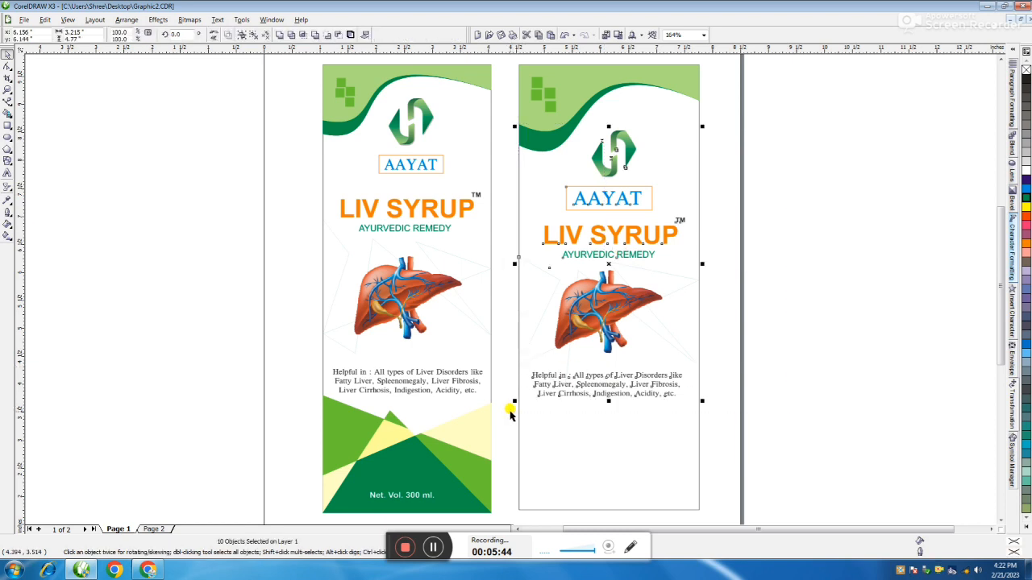
left_click_drag(667, 376, 666, 360)
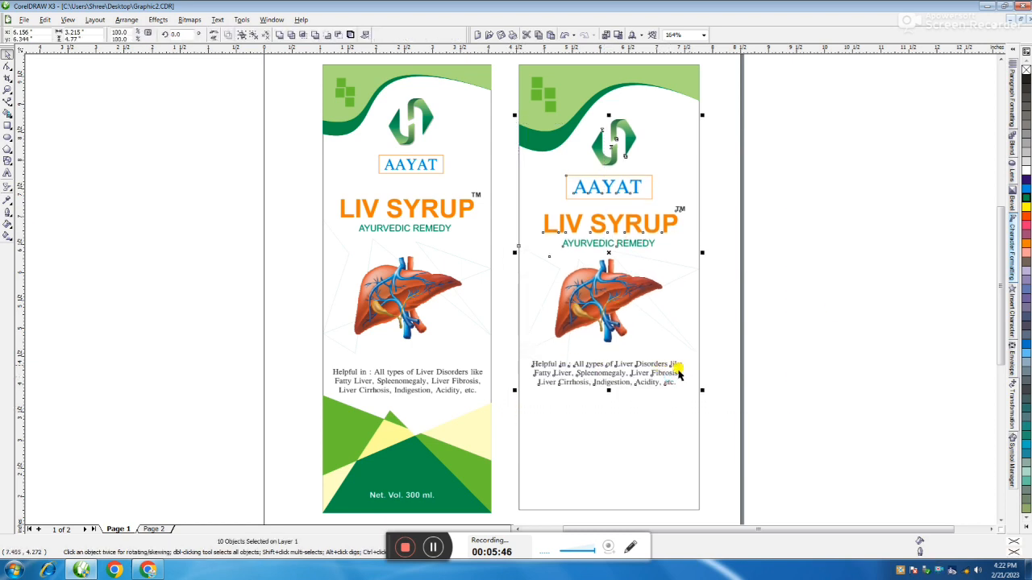
key("Down")
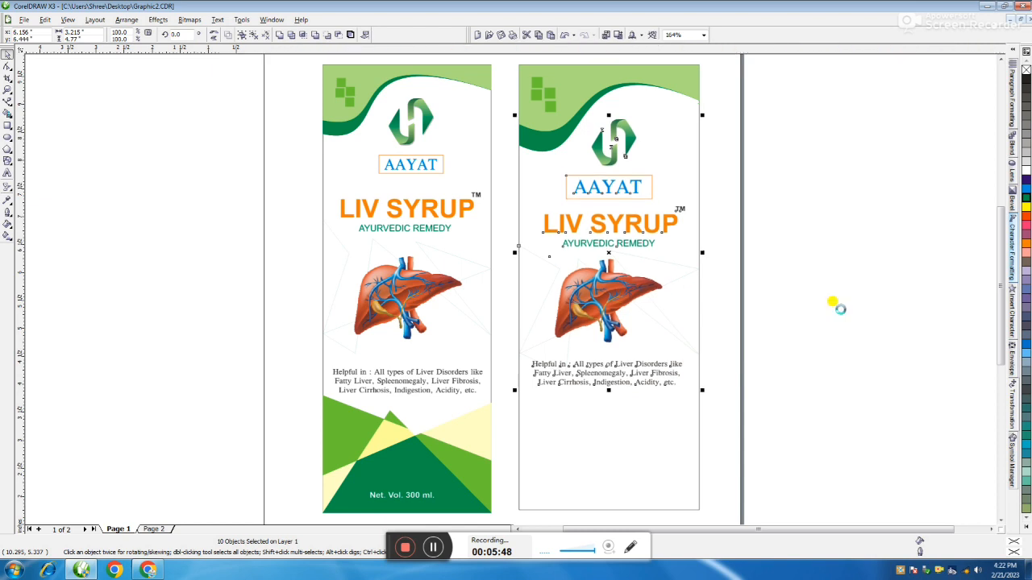
left_click(836, 346)
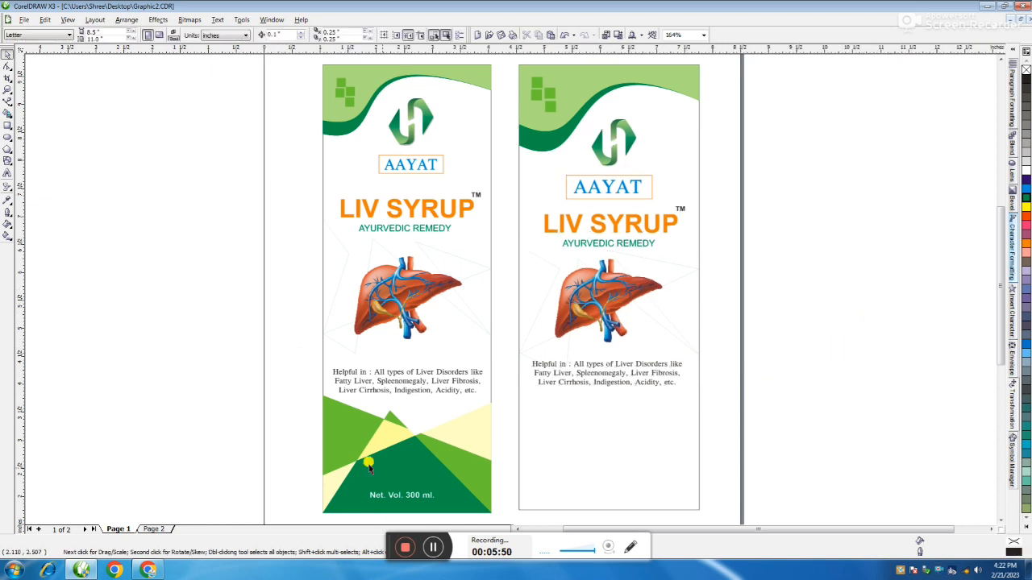
Enlarge the new label's H logo to about 0.98 by 1.04 in and nudge it slightly upward above AAYAT.
left_click_drag(758, 104, 570, 184)
left_click_drag(641, 116, 653, 108)
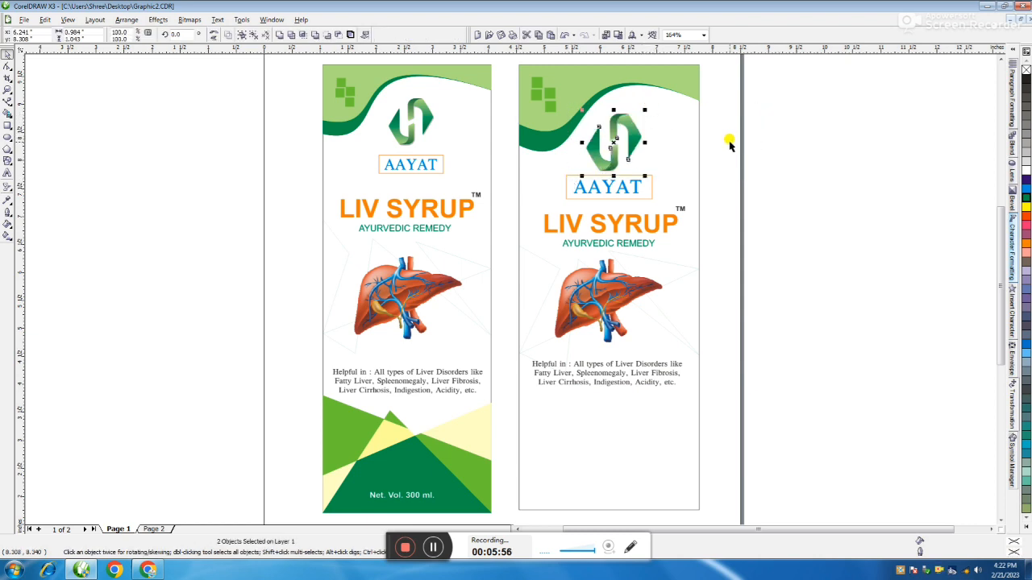
left_click(729, 144)
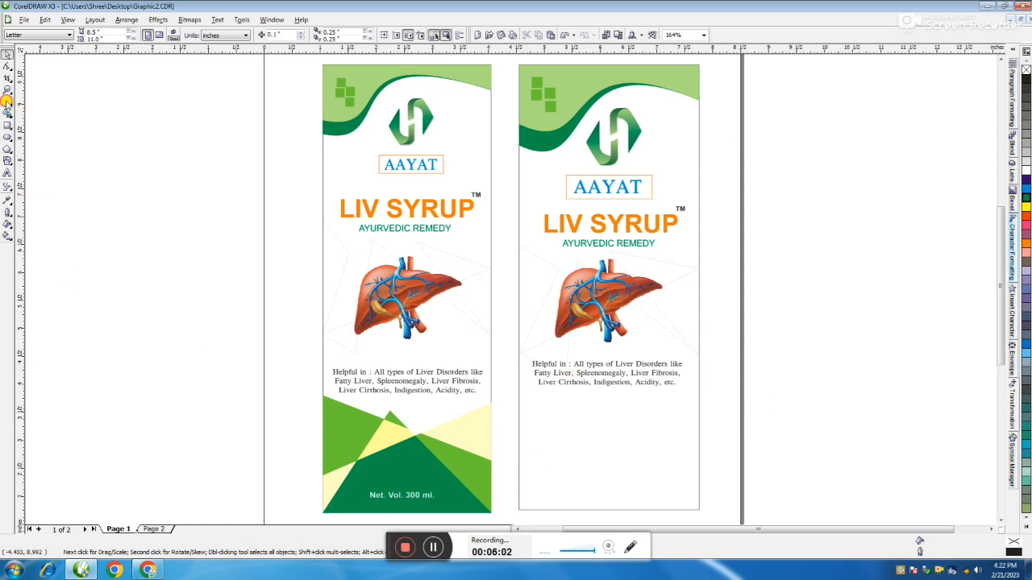
Draw a straight-segment Bezier zigzag about 3.2 by 2.1 in across the new label's bottom area, with crossing diagonals and a central peak.
left_click(7, 102)
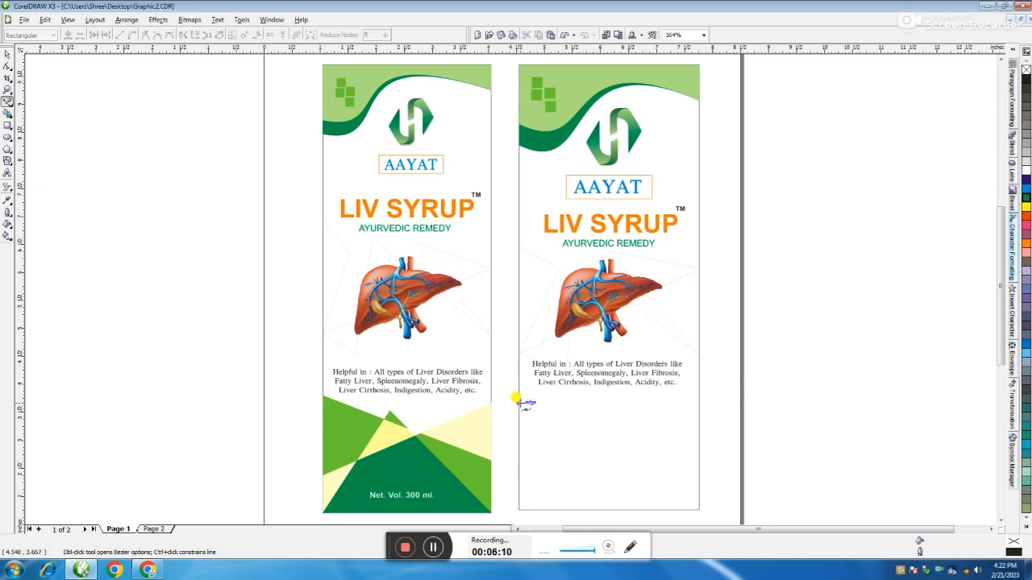
left_click(518, 403)
left_click(691, 451)
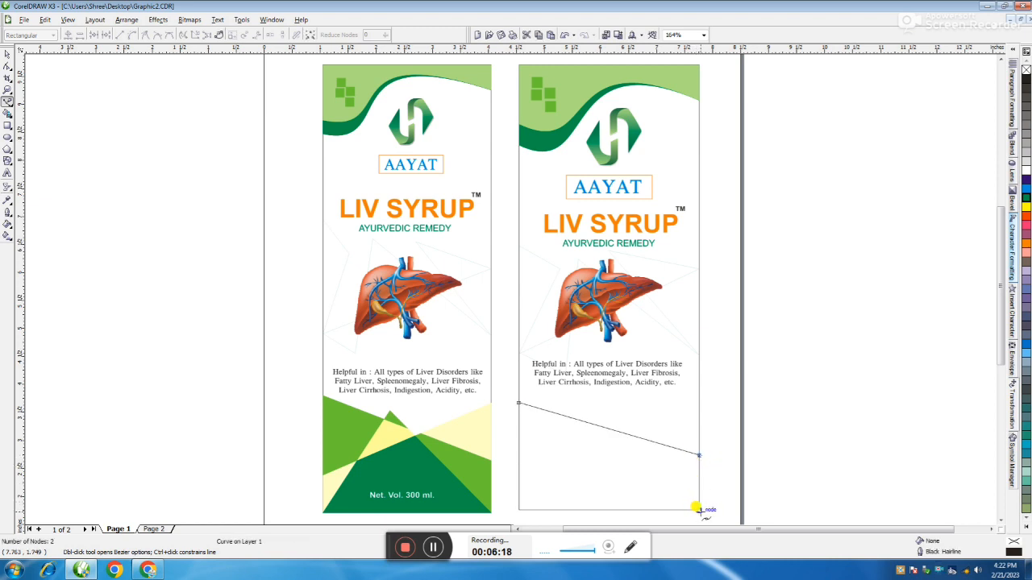
left_click(698, 509)
left_click(594, 407)
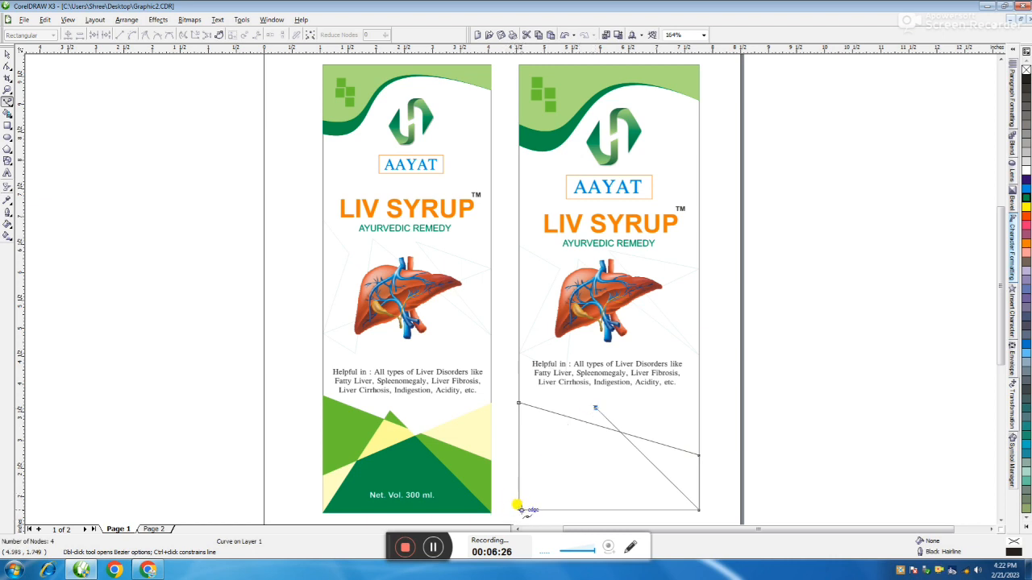
left_click(519, 509)
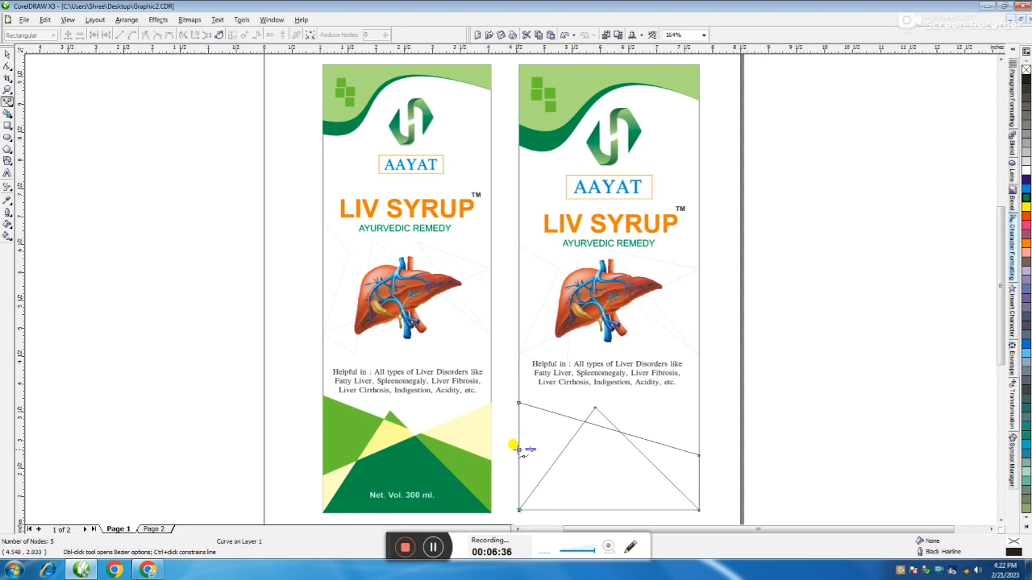
left_click(519, 457)
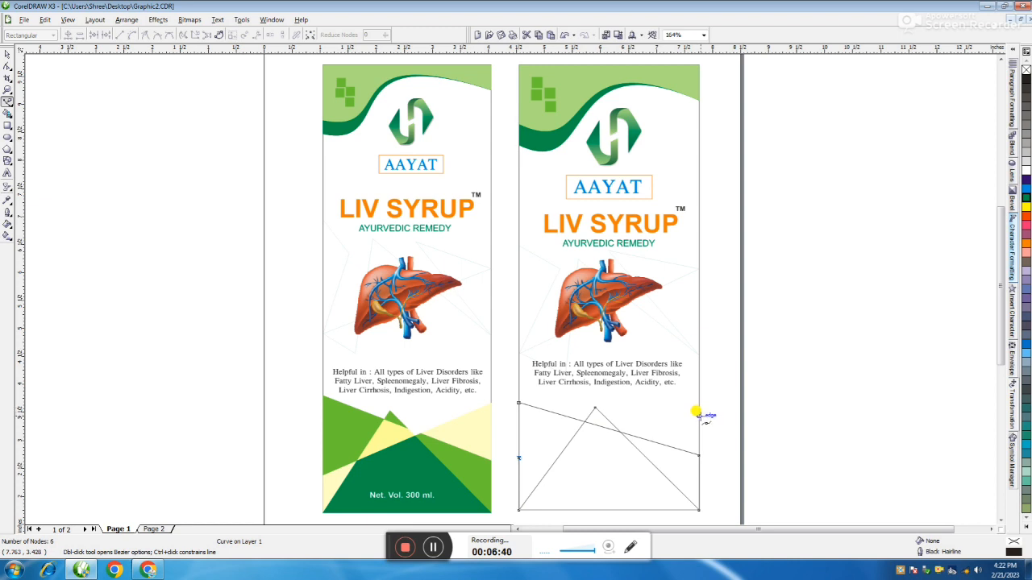
left_click(698, 394)
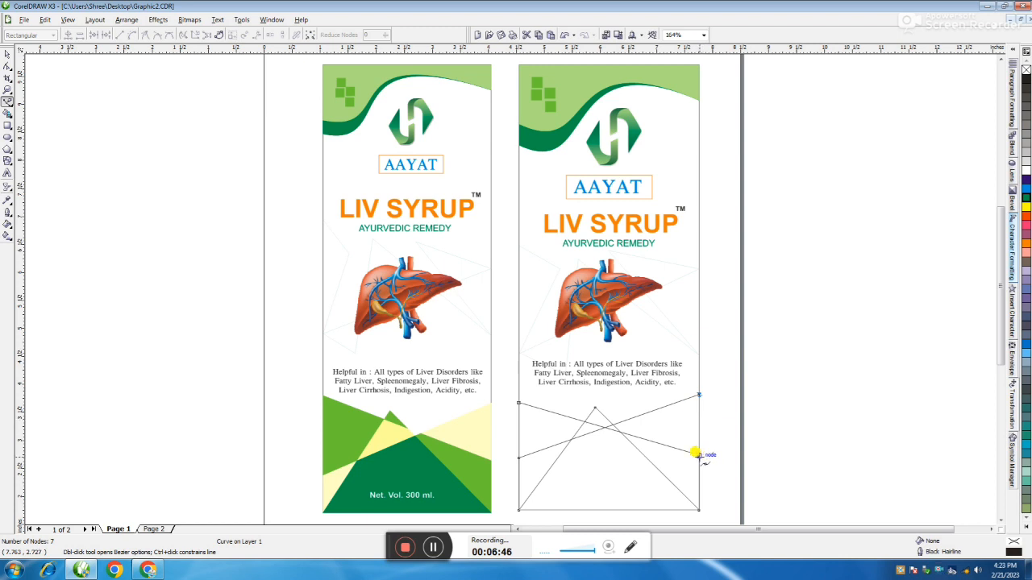
left_click(696, 456)
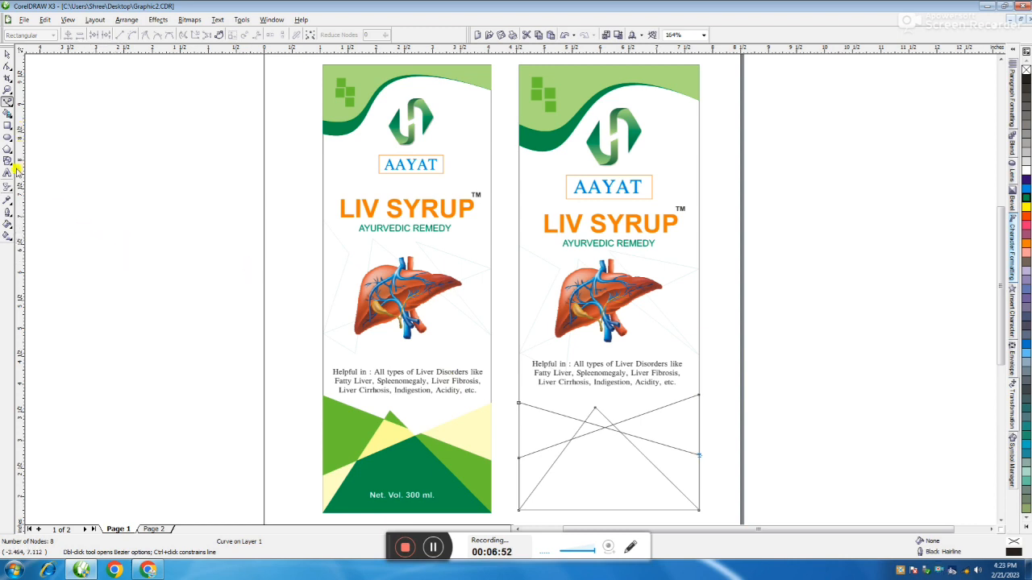
Reshape the new label's zigzag by lowering its left diagonal end node and raising its start node, both along the label's left edge.
left_click(8, 69)
left_click_drag(520, 461, 522, 477)
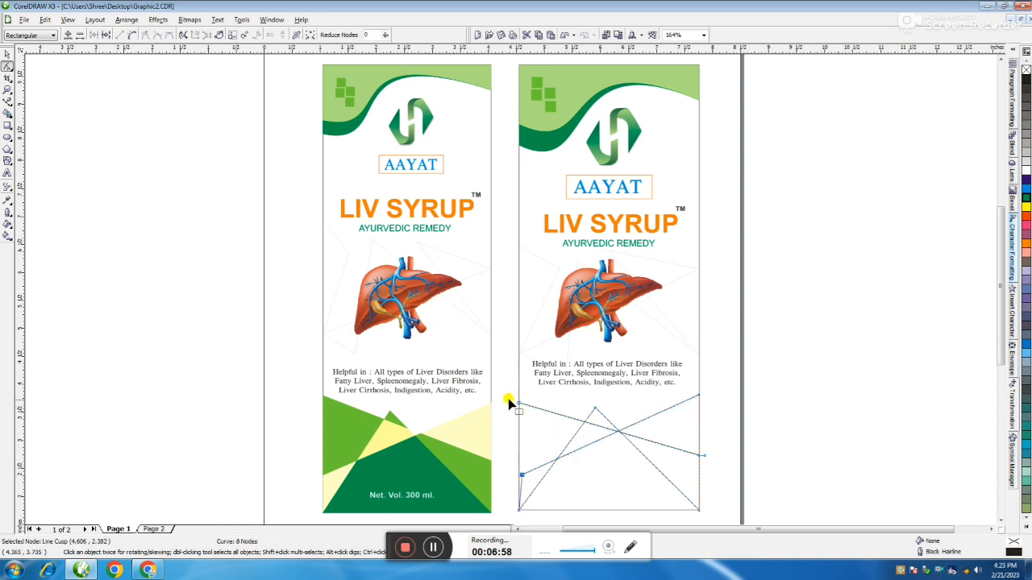
left_click_drag(519, 404, 519, 395)
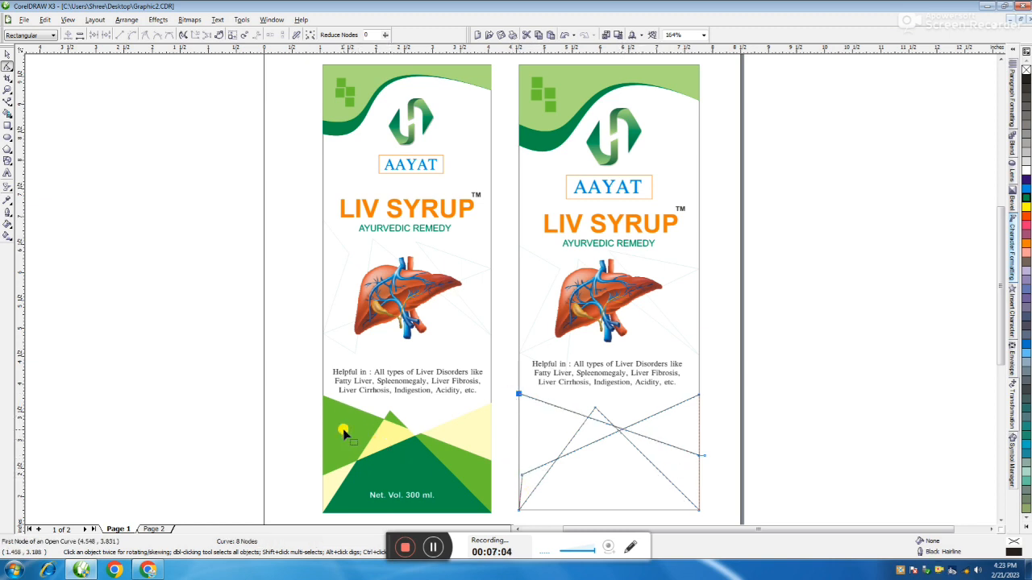
left_click(7, 58)
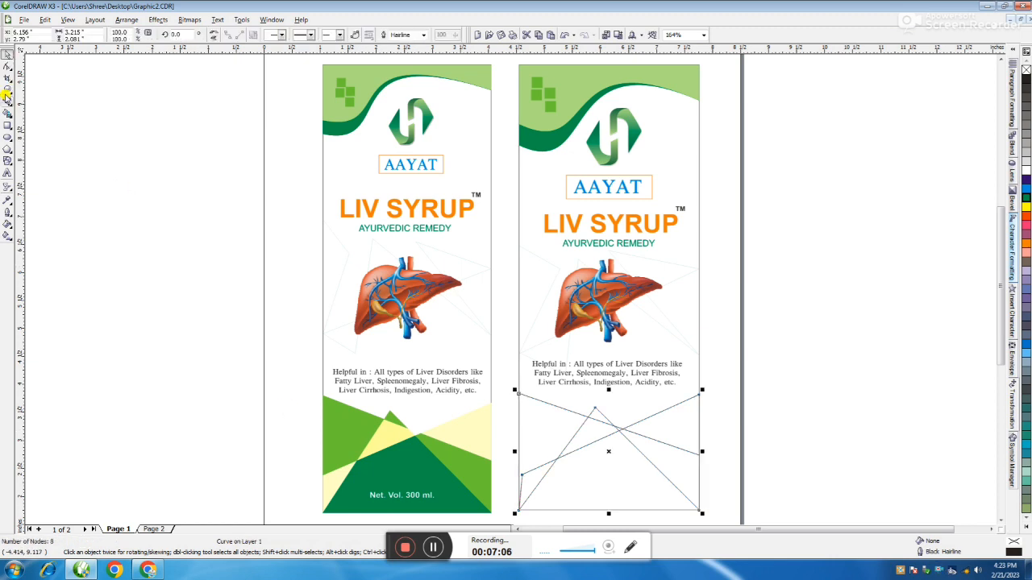
left_click(7, 113)
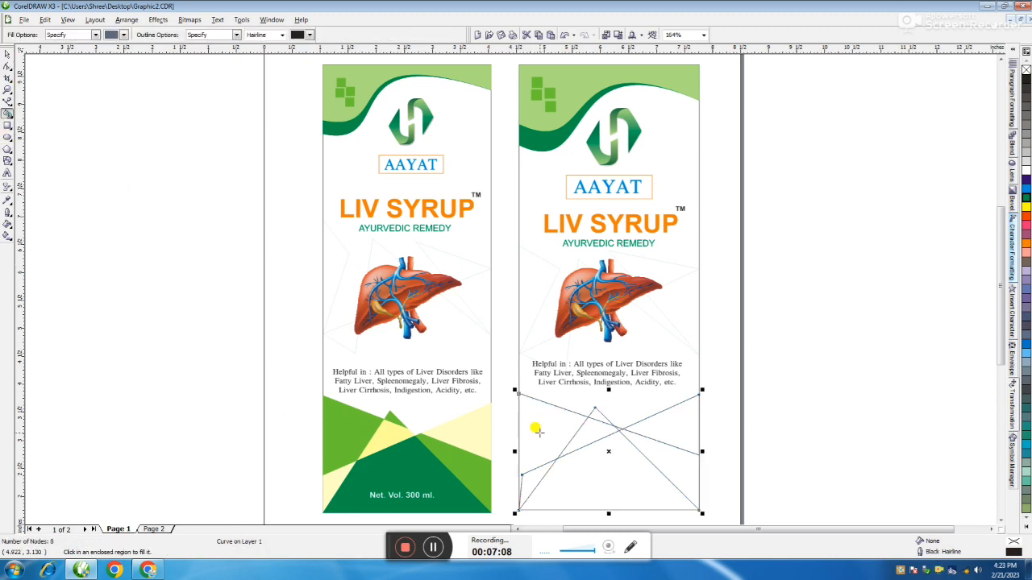
left_click(7, 66)
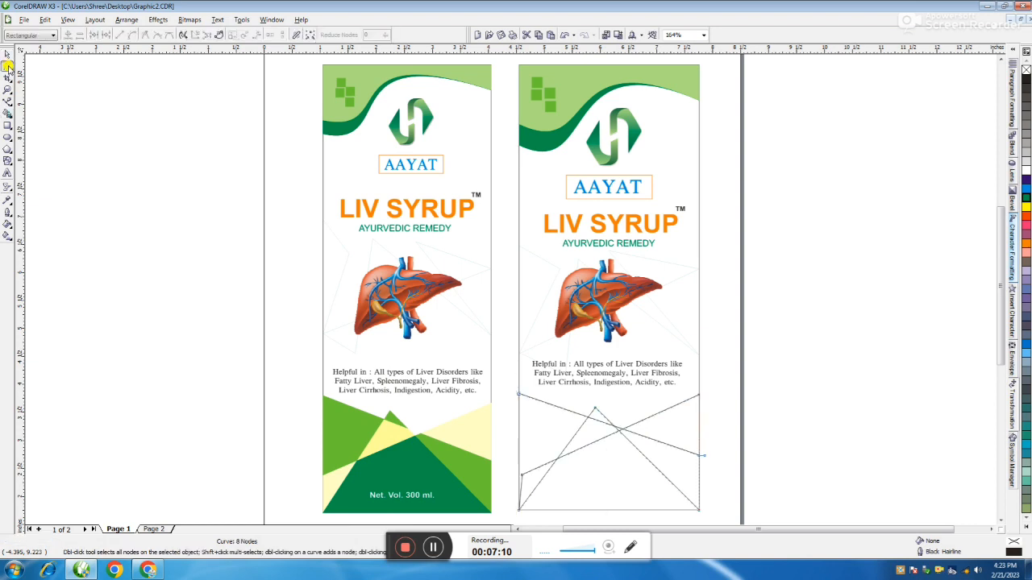
left_click_drag(520, 477, 518, 477)
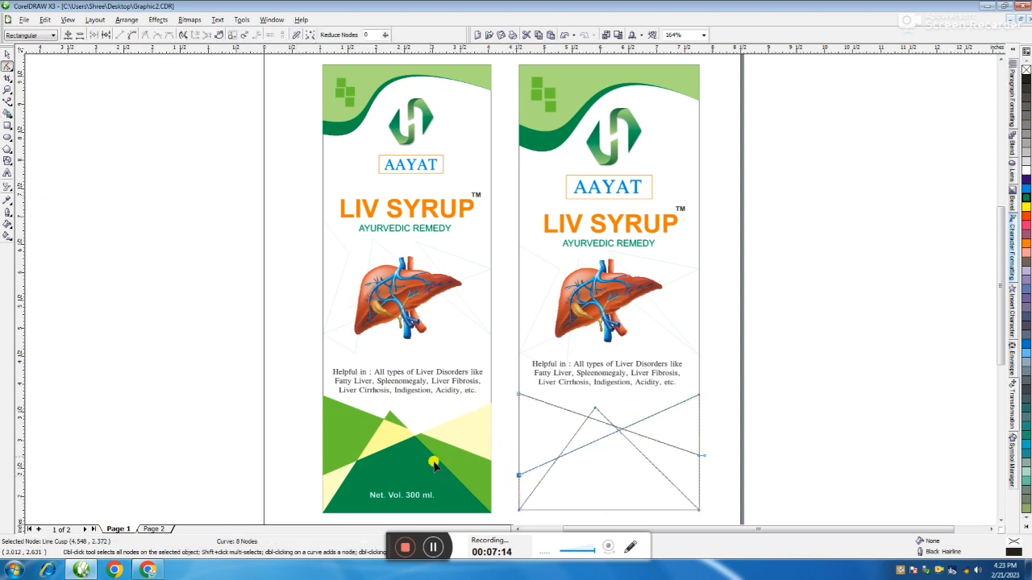
left_click(6, 54)
left_click(205, 291)
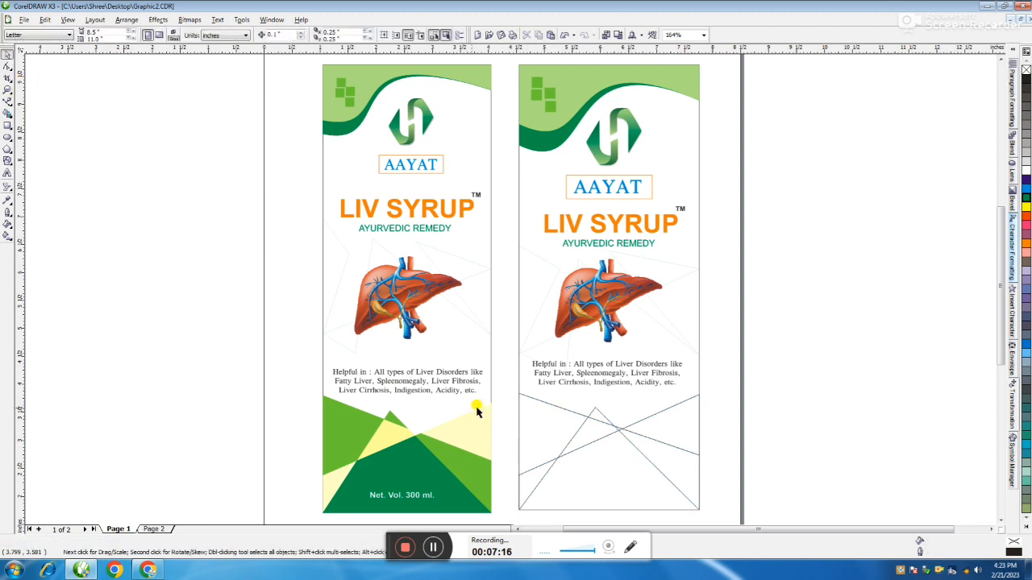
Create filled shapes from the zigzag's seven enclosed regions, including the small central peak, with Smart Fill in Desert Blue.
left_click(7, 115)
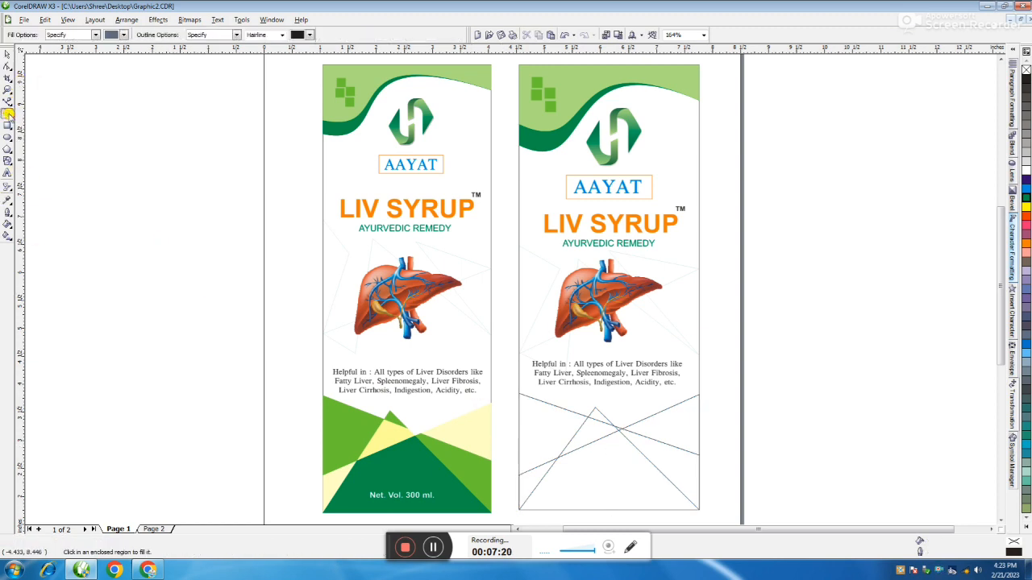
left_click(539, 418)
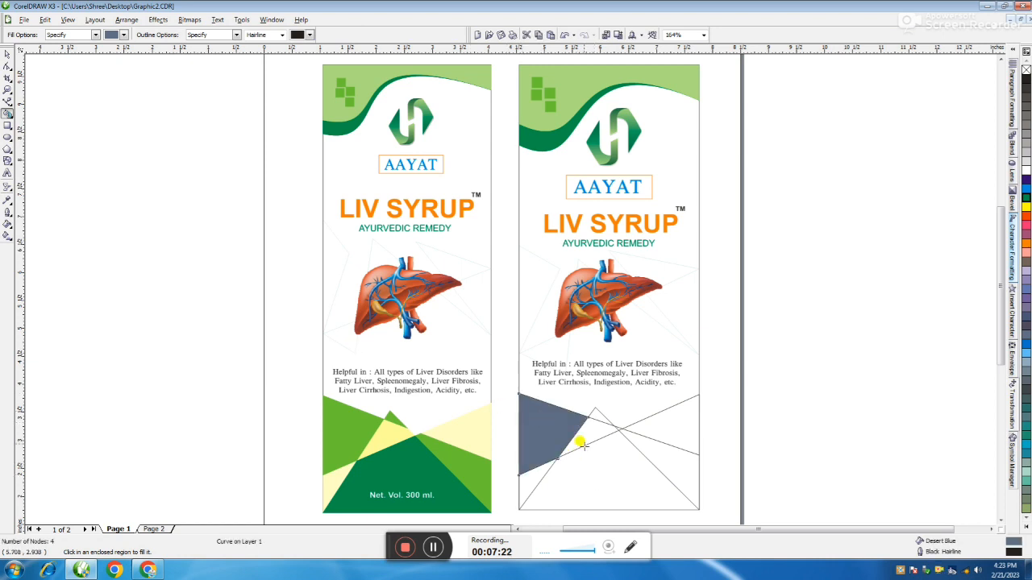
left_click(580, 431)
left_click(691, 412)
left_click(677, 467)
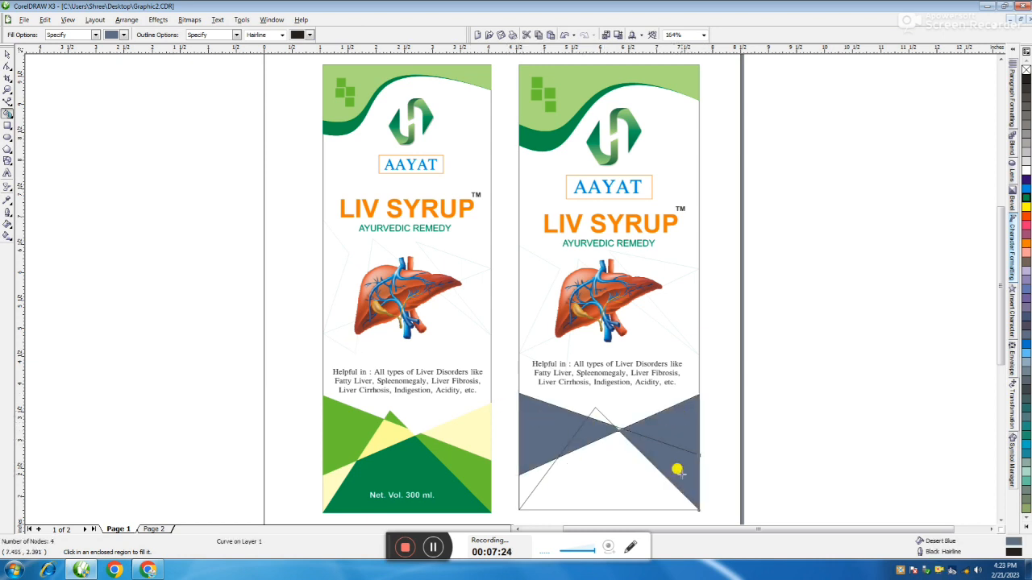
left_click(614, 483)
left_click(528, 481)
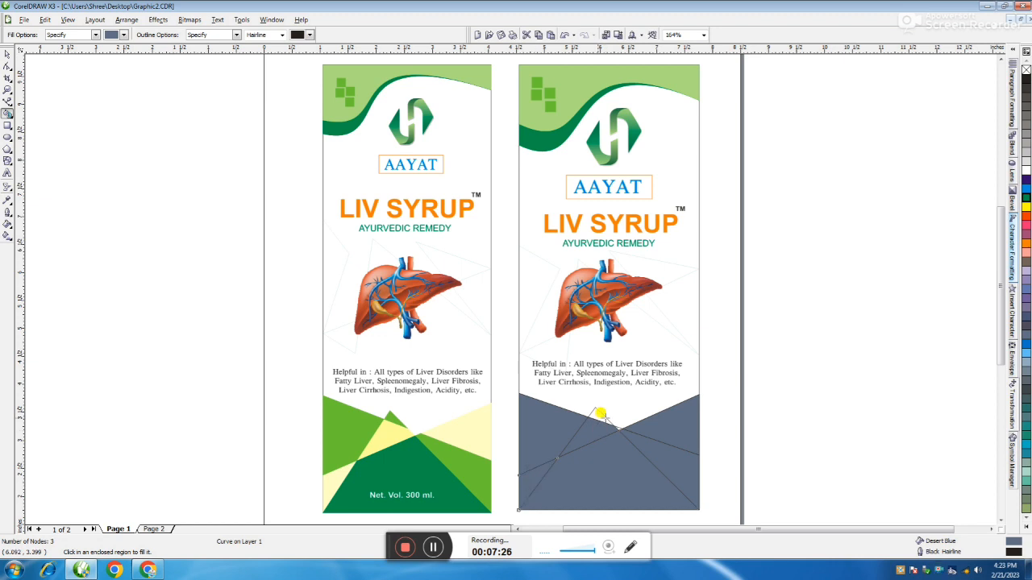
left_click(6, 57)
left_click(134, 253)
Fill the new label's upper-right triangle, central crossing shape and lower-left triangle with Pale Yellow.
left_click(649, 429)
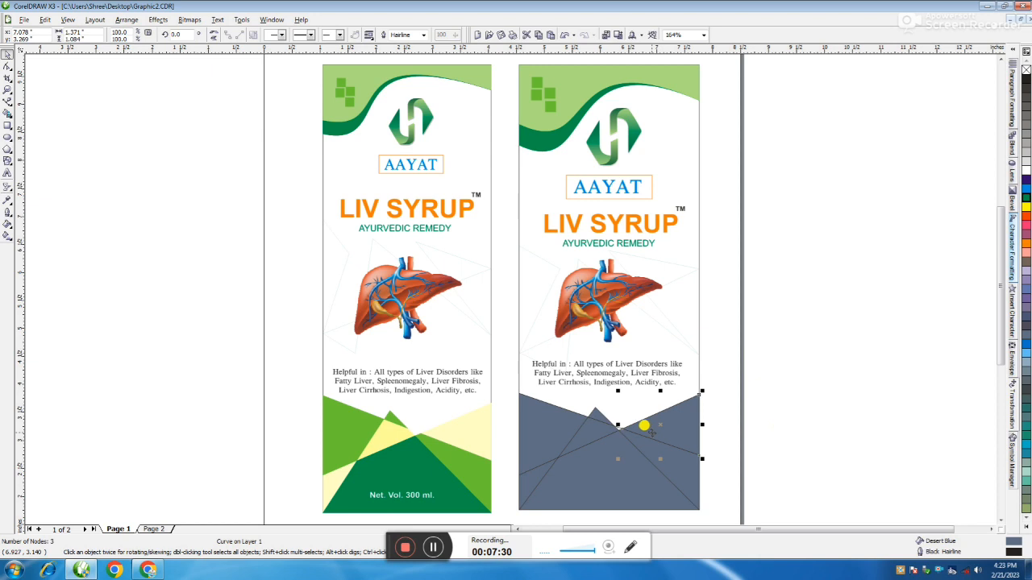
left_click(1025, 525)
left_click(1023, 115)
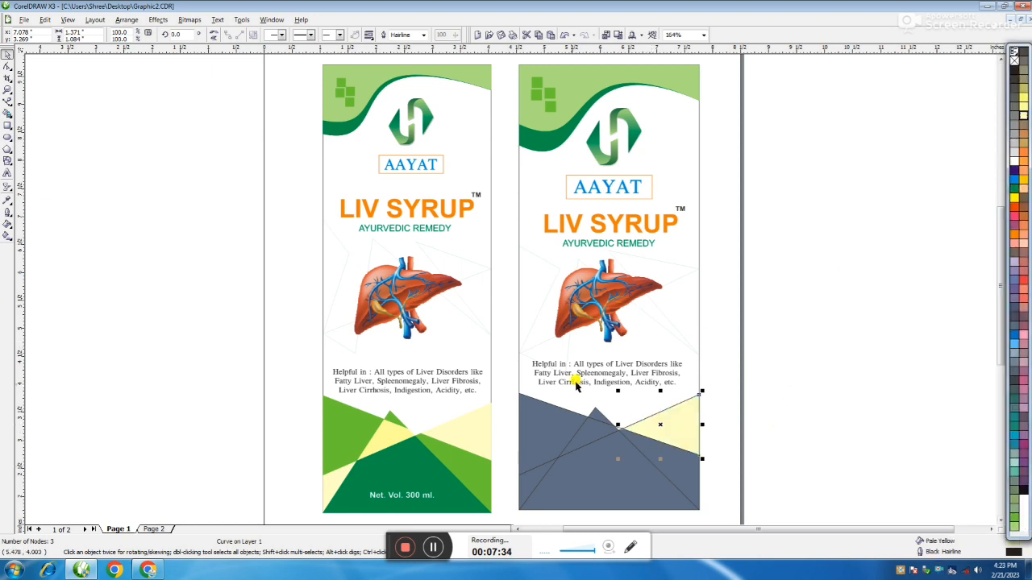
left_click(588, 430)
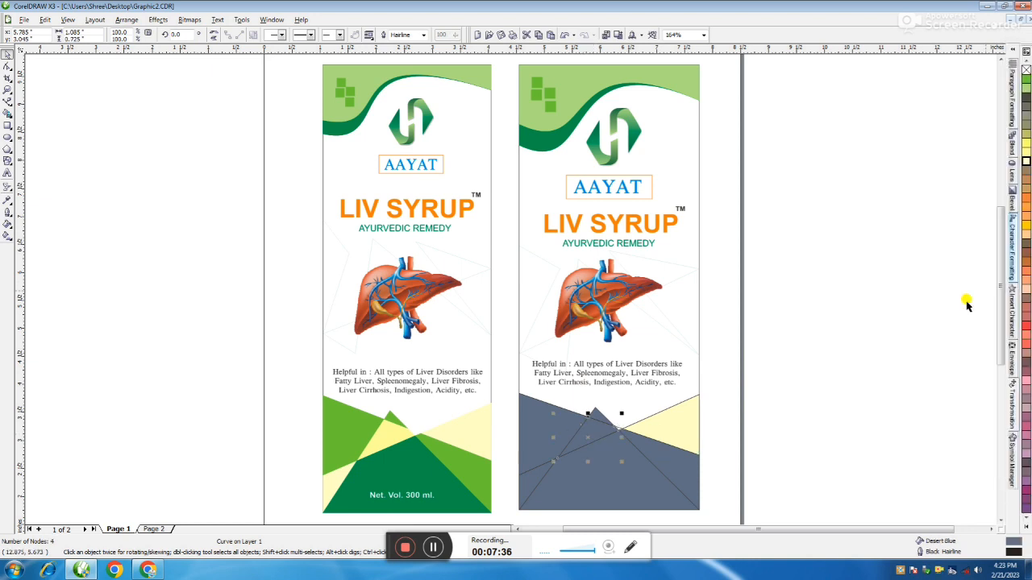
left_click(1025, 171)
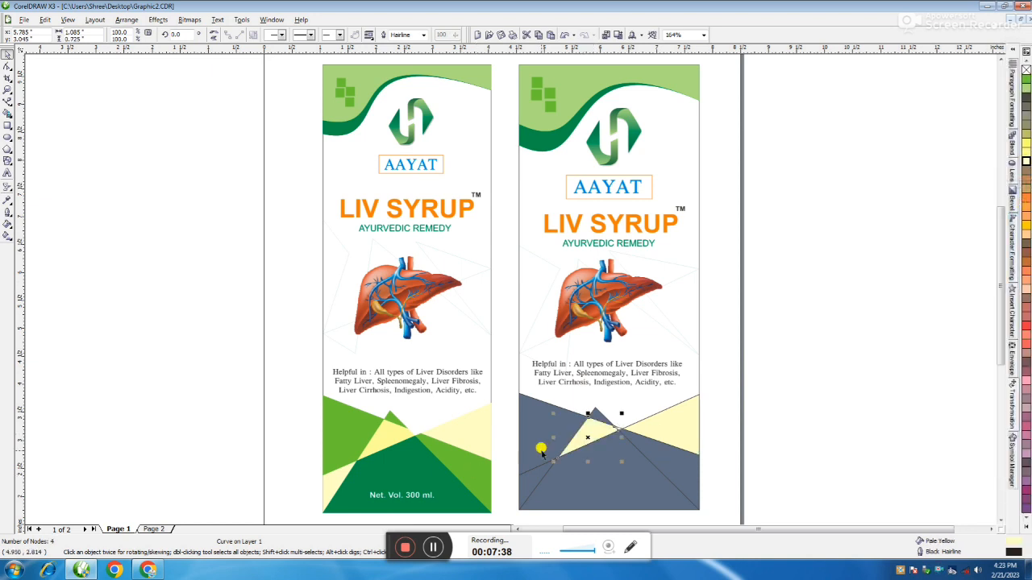
left_click(531, 483)
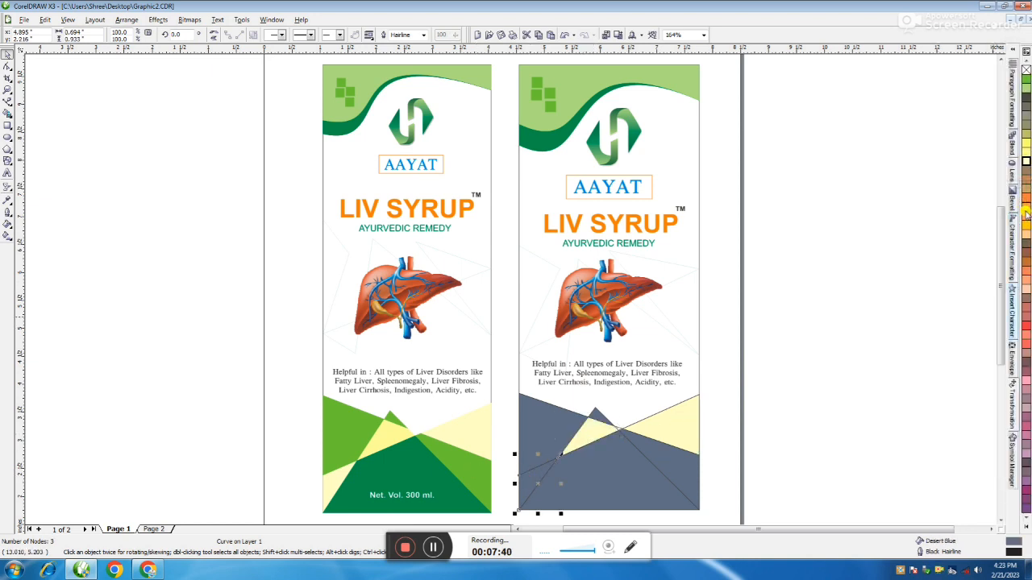
left_click(1023, 165)
left_click(799, 409)
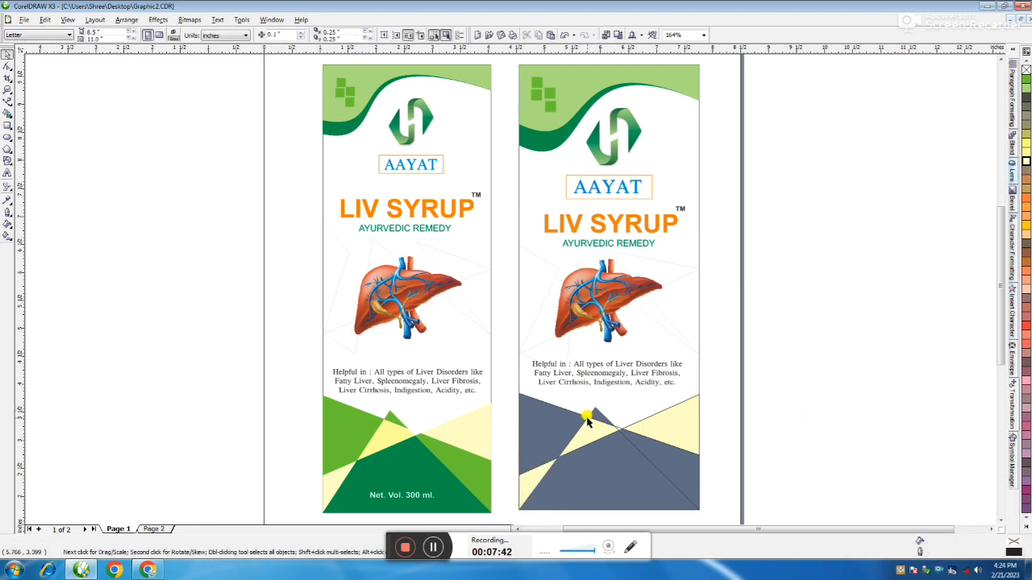
Set both fill and outline to Chartreuse on the small central peak, the lower-right shape and the large left shape.
left_click(595, 415)
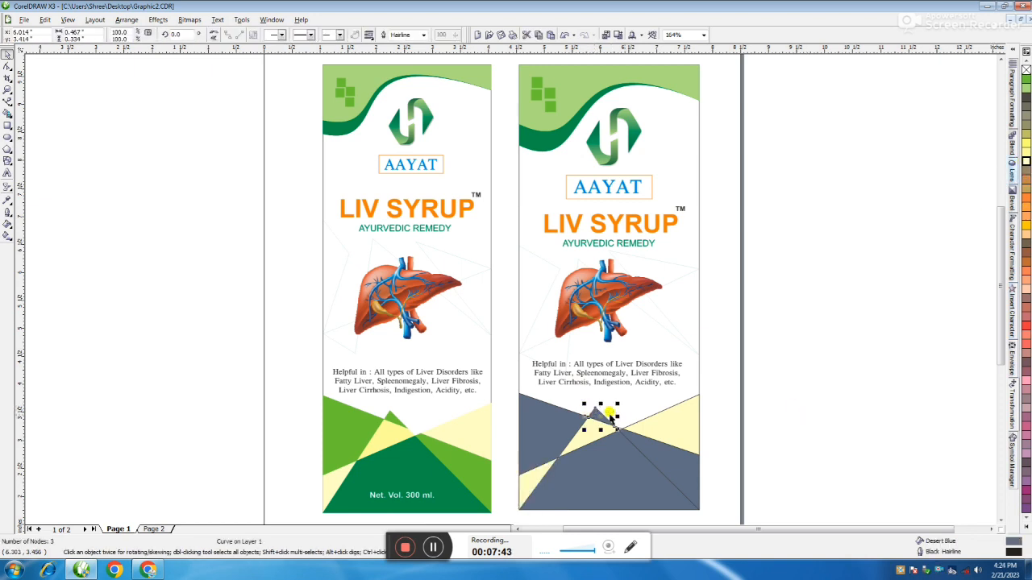
left_click(1027, 525)
left_click(1022, 503)
right_click(1014, 518)
left_click(681, 476)
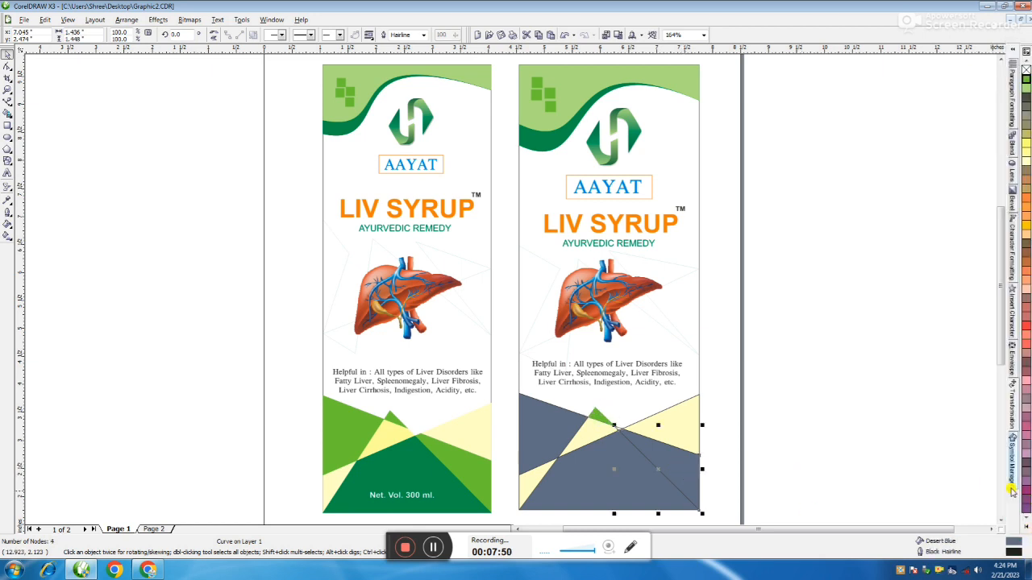
left_click(1026, 526)
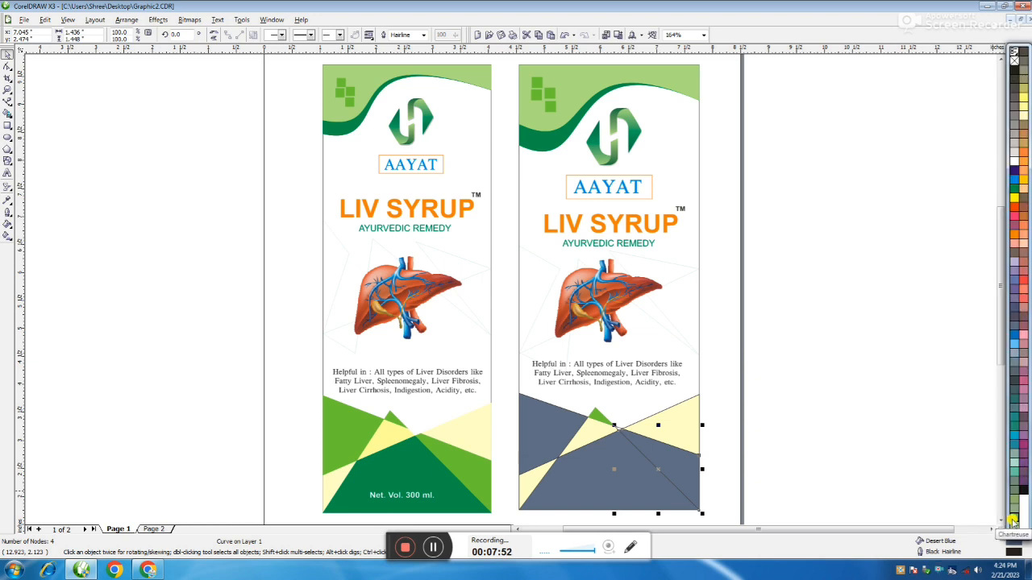
left_click(1014, 521)
right_click(1013, 520)
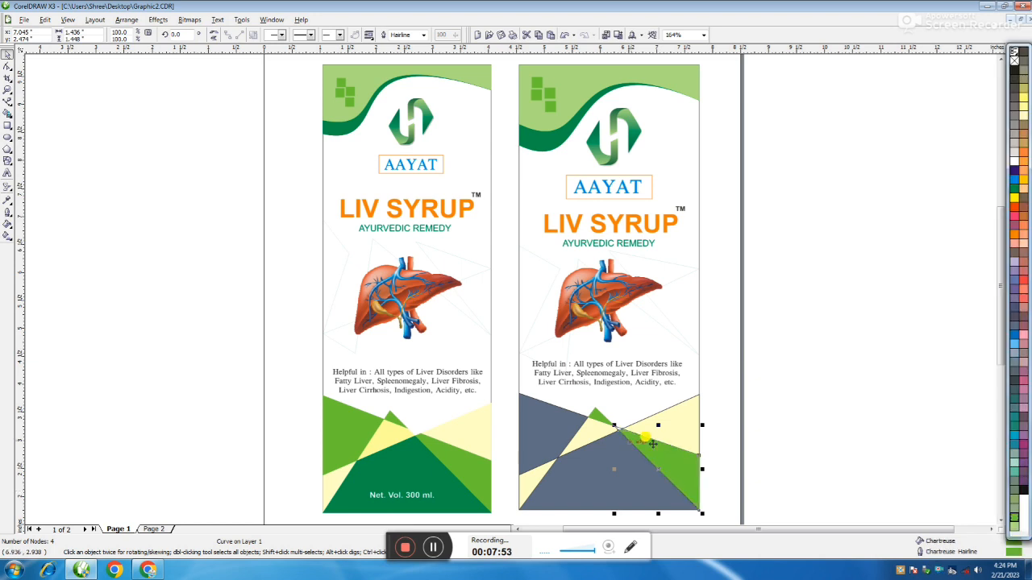
left_click(540, 436)
left_click(1025, 524)
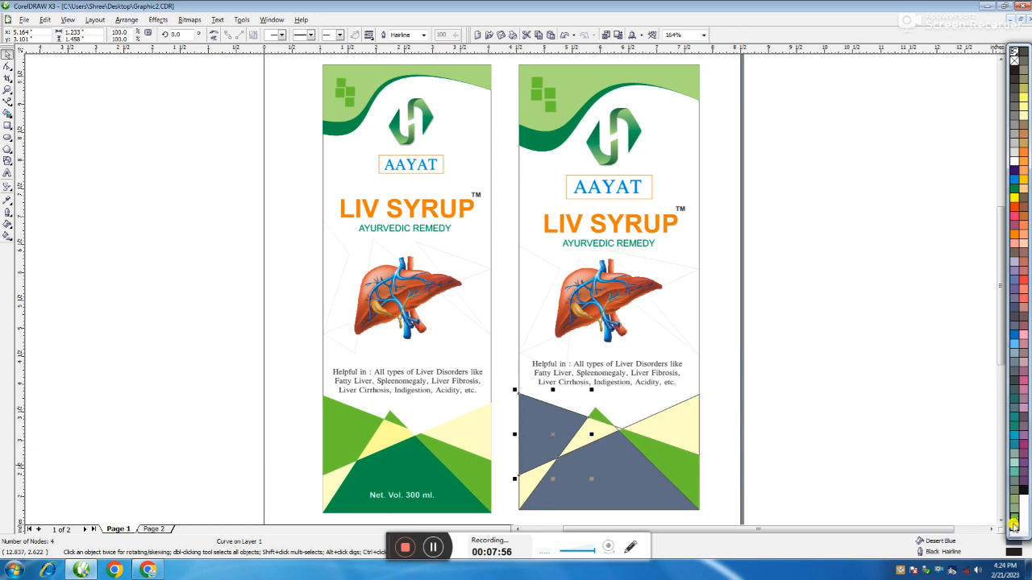
left_click(1013, 524)
right_click(1013, 524)
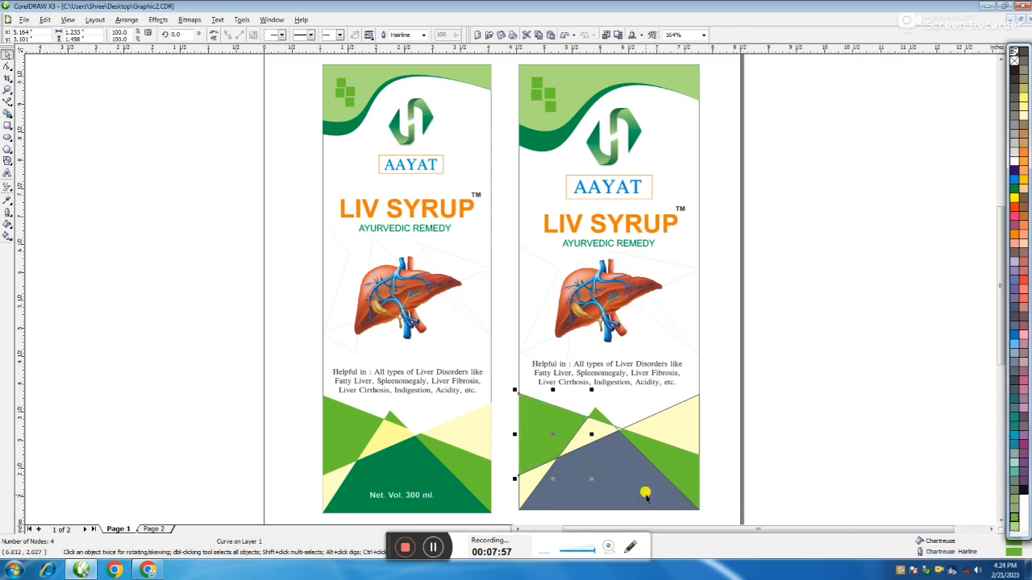
Set the fill and outline of the large bottom-centre shape to dark green.
left_click(605, 488)
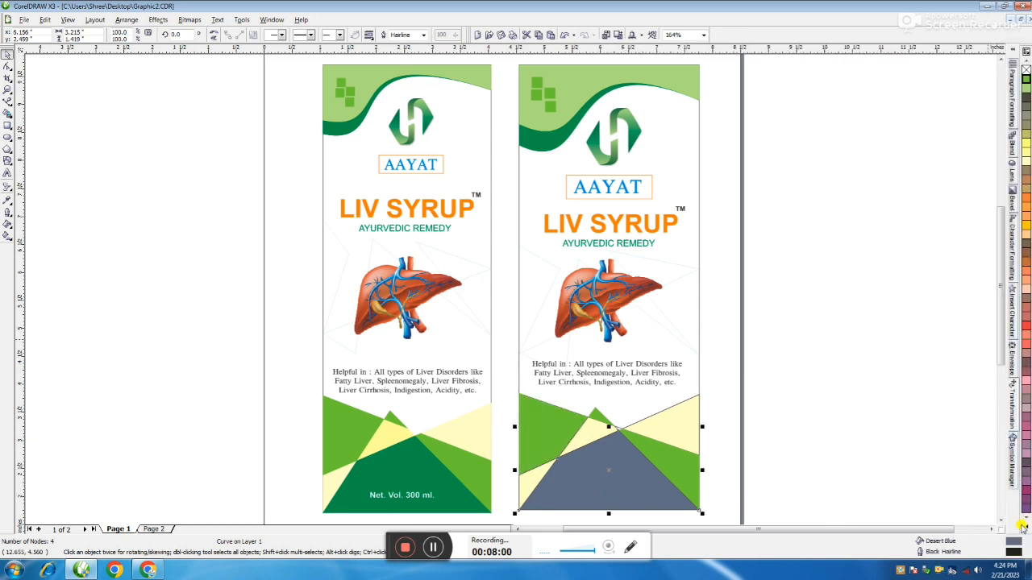
left_click(1023, 524)
left_click(1015, 189)
right_click(1015, 189)
Remove the outlines from all the geometric shapes and the zigzag at the bottom of the new label.
left_click(798, 372)
left_click_drag(744, 384, 500, 485)
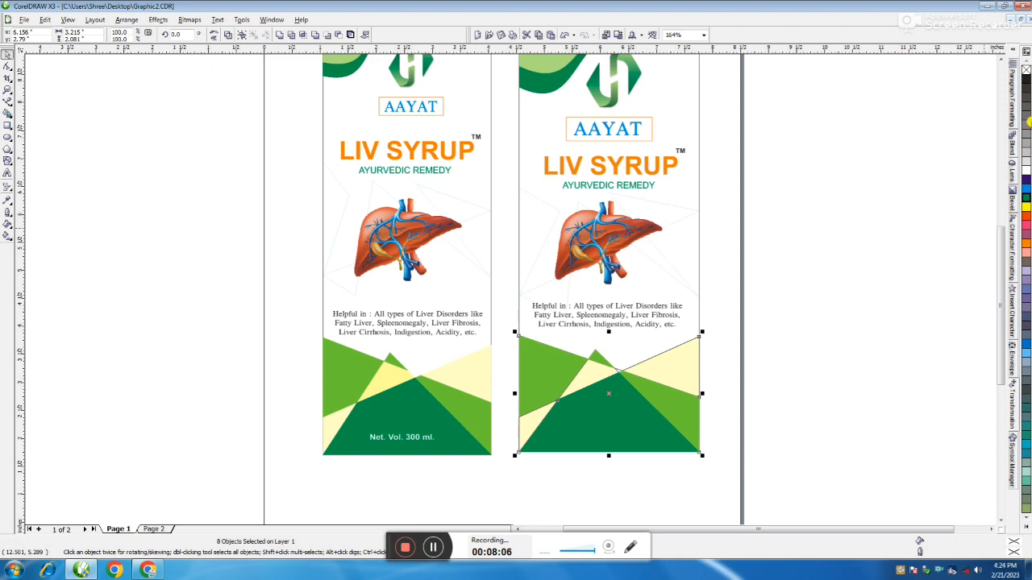
left_click(796, 300)
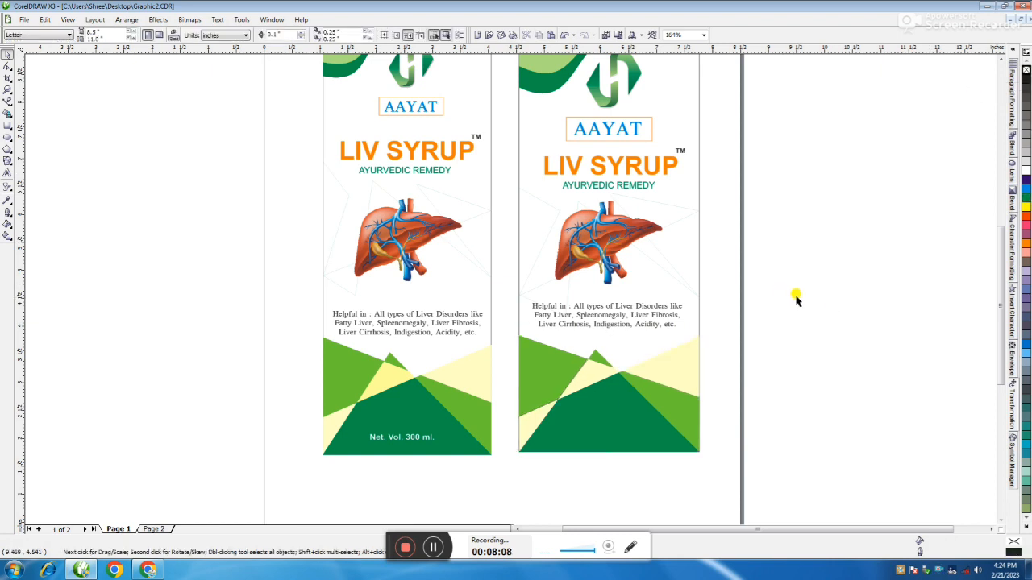
Copy the "Net. Vol. 300 ml." text onto the new label's dark green shape and centre it horizontally there.
left_click(404, 434)
left_click(405, 434)
left_click_drag(404, 434, 603, 429)
left_click(646, 431, "shift")
key("c")
left_click(778, 392)
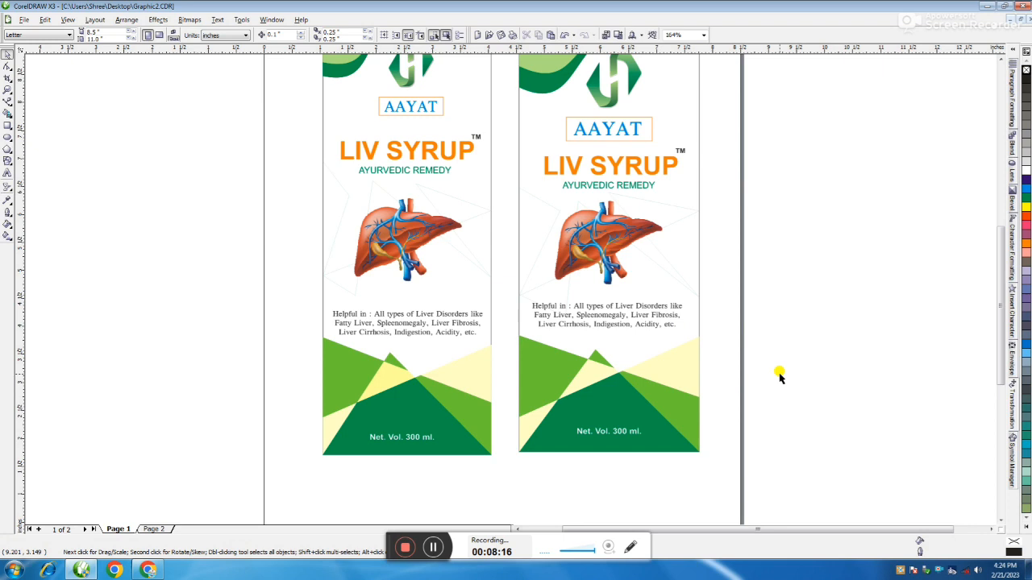
scroll(779, 377, "up", 2)
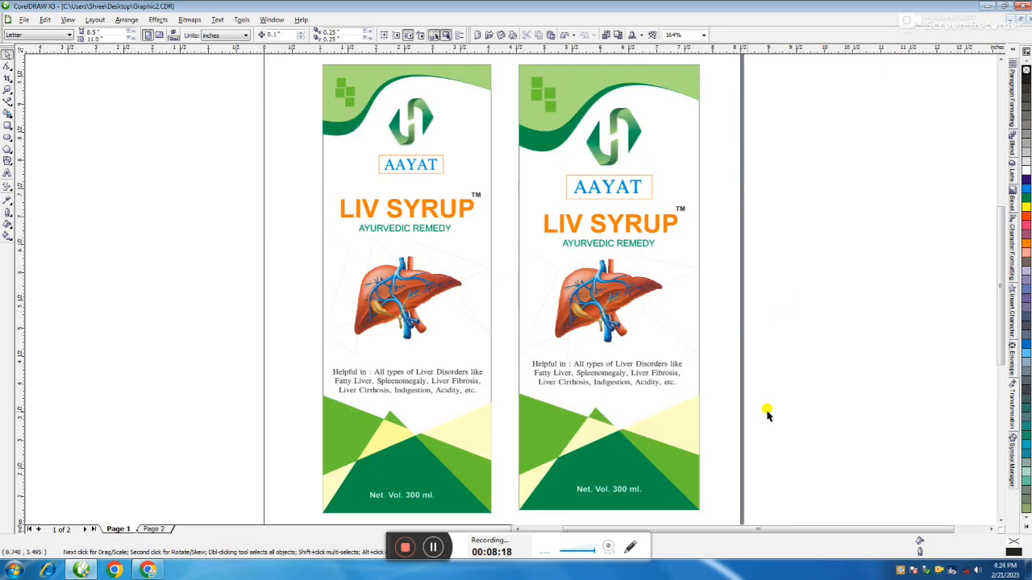
left_click(7, 89)
left_click_drag(272, 60, 780, 514)
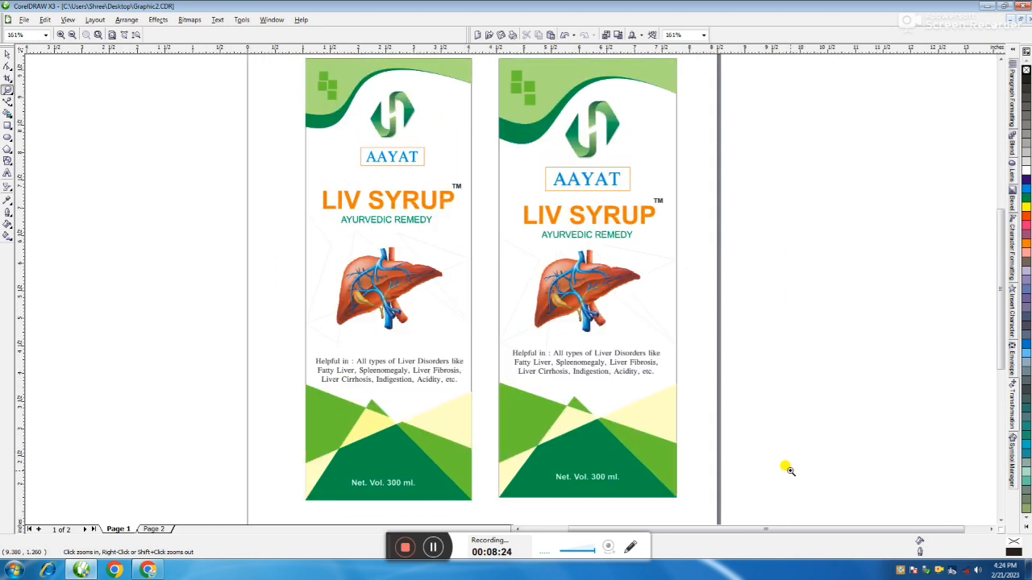
left_click(7, 55)
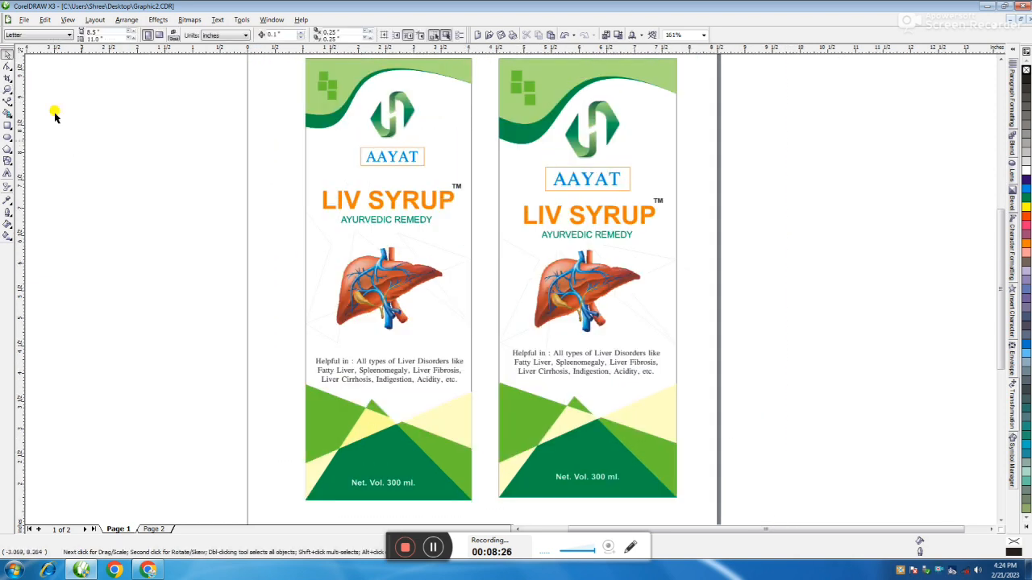